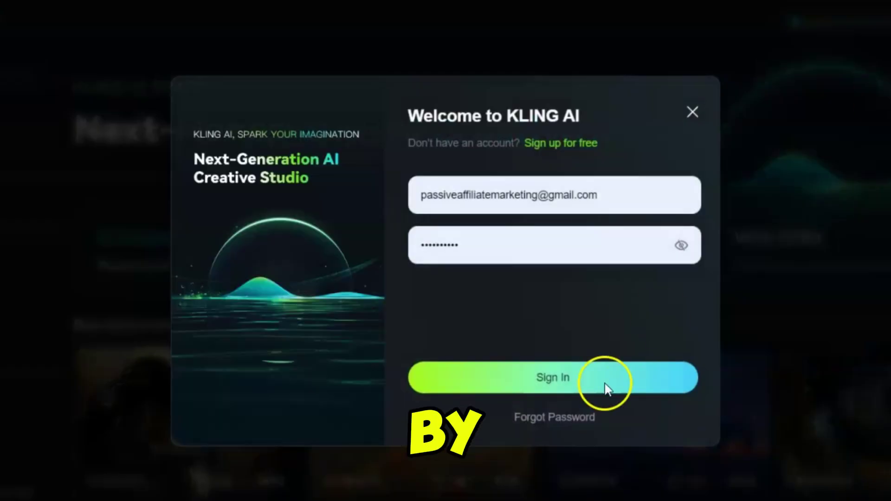
- Sign in with the account details already filled in and open Image to Video in the AI Videos workspace
{"action": "left_click", "coordinate": [548, 378]}
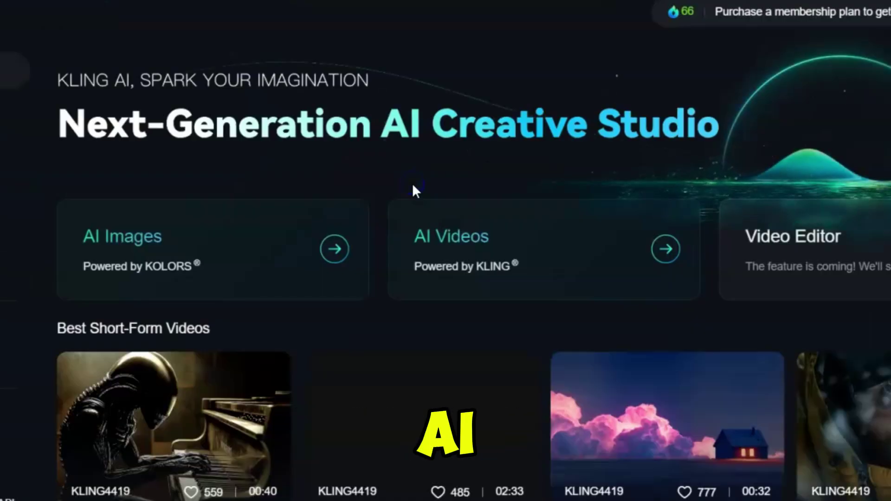
{"action": "left_click", "coordinate": [500, 267]}
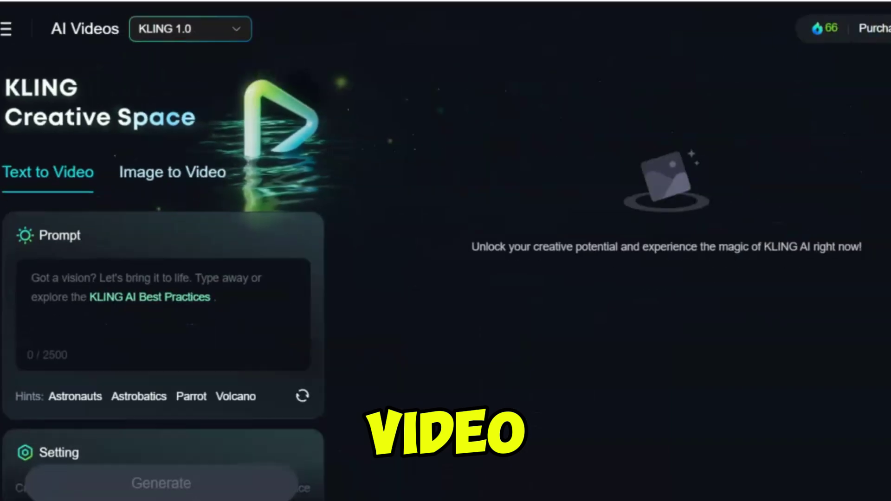
{"action": "left_click", "coordinate": [223, 328]}
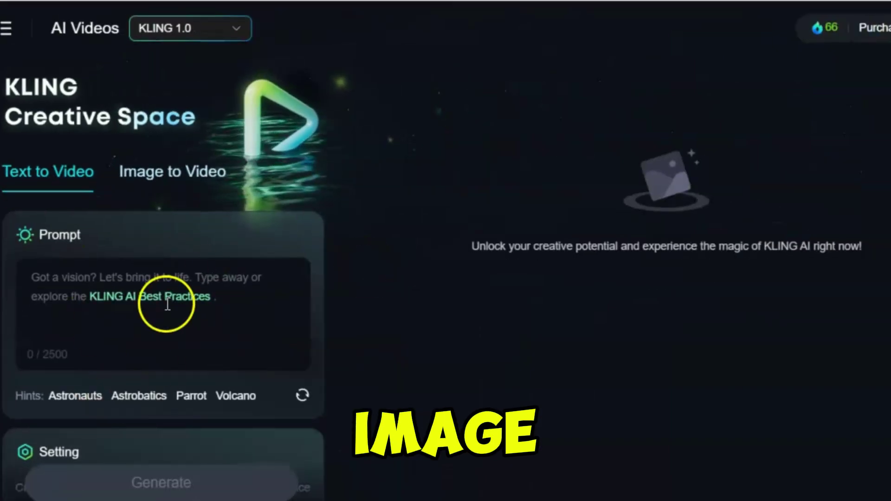
{"action": "left_click", "coordinate": [174, 173]}
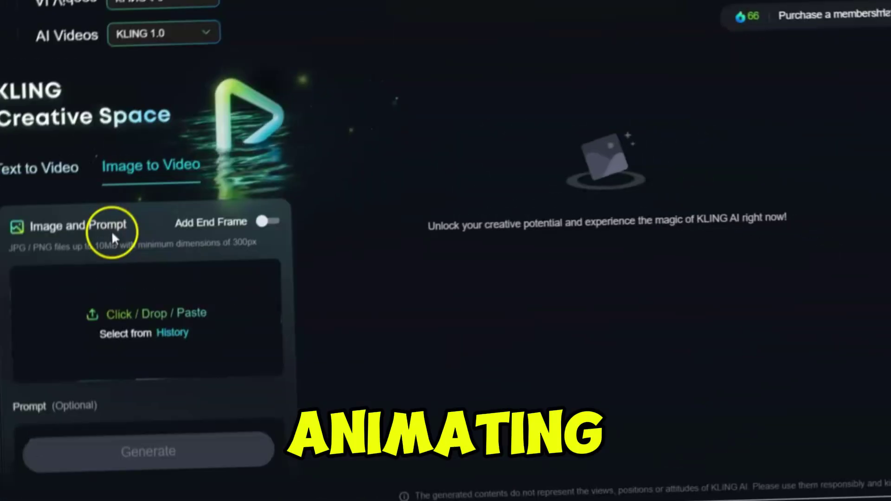
- Review the Image to Video options, including motion brush, mode, length, camera movement and negative prompt
{"action": "left_click", "coordinate": [151, 324]}
{"action": "scroll", "coordinate": [139, 288], "scroll_direction": "down", "scroll_amount": 12}
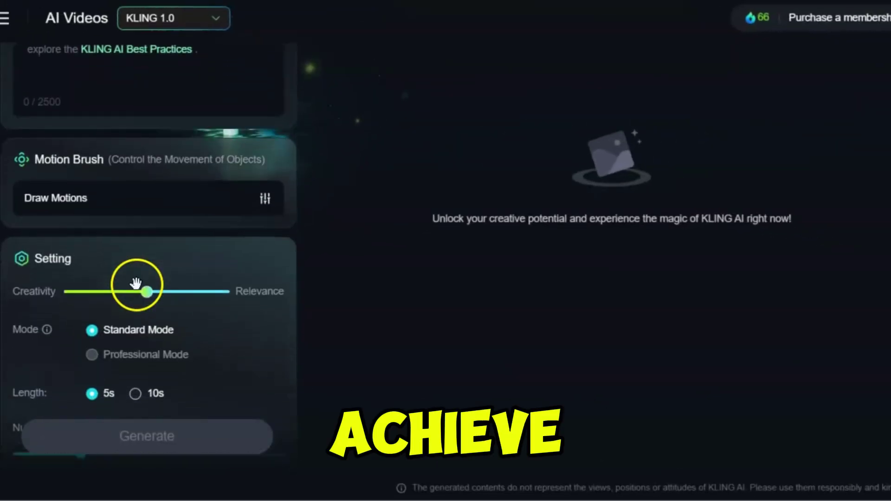
{"action": "left_click", "coordinate": [299, 328]}
{"action": "scroll", "coordinate": [298, 332], "scroll_direction": "down", "scroll_amount": 2}
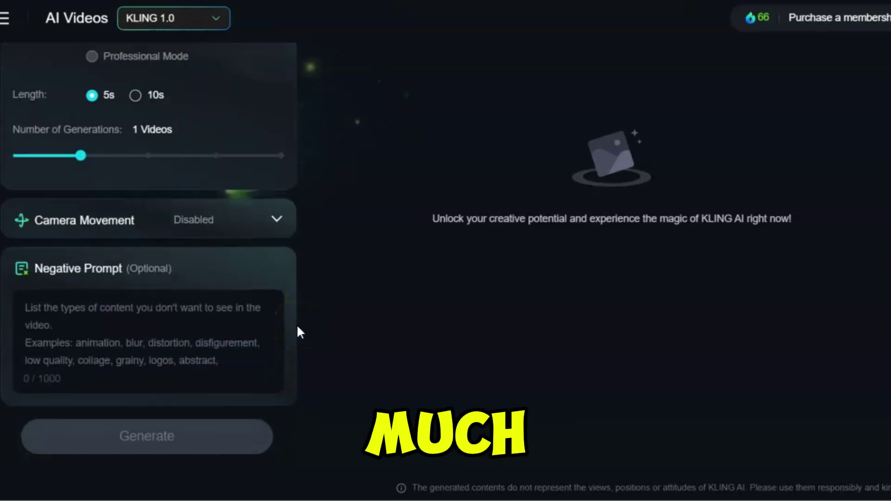
{"action": "scroll", "coordinate": [299, 332], "scroll_direction": "up", "scroll_amount": 10}
{"action": "left_click", "coordinate": [58, 204]}
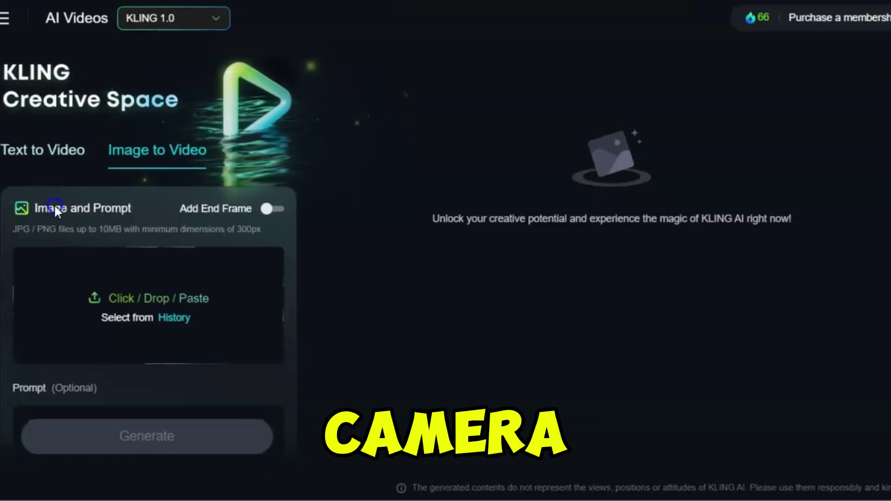
- Open Text to Video and review its prompt, length, aspect ratio and camera movement settings
{"action": "left_click", "coordinate": [70, 178]}
{"action": "left_click", "coordinate": [56, 153]}
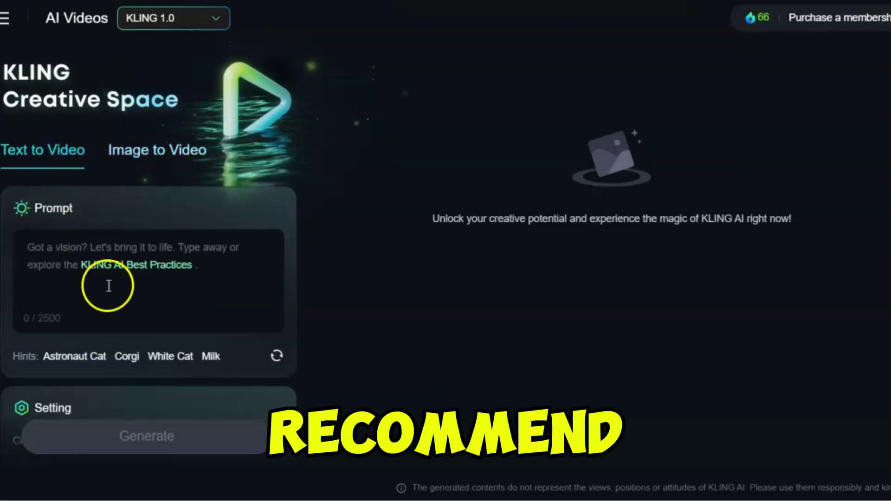
{"action": "scroll", "coordinate": [116, 301], "scroll_direction": "down", "scroll_amount": 10}
{"action": "scroll", "coordinate": [116, 300], "scroll_direction": "down", "scroll_amount": 2}
{"action": "scroll", "coordinate": [116, 301], "scroll_direction": "up", "scroll_amount": 10}
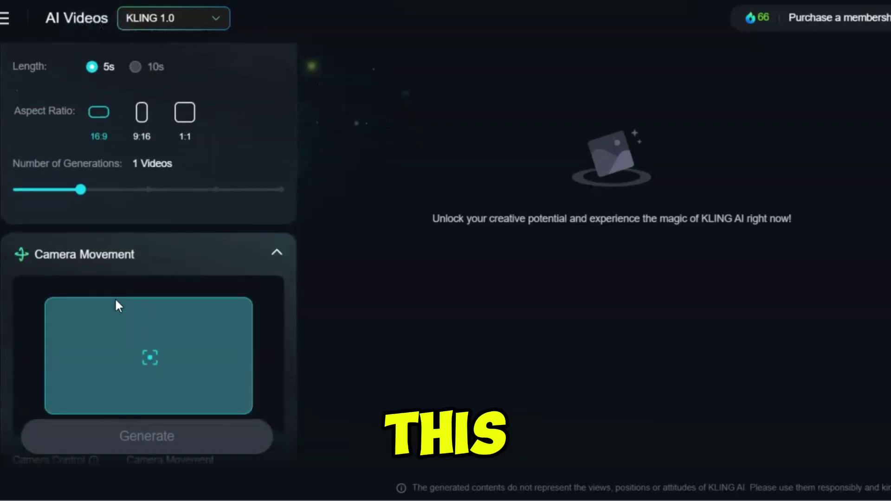
- Return to Image to Video and look over the image upload area and its options
{"action": "left_click", "coordinate": [153, 153]}
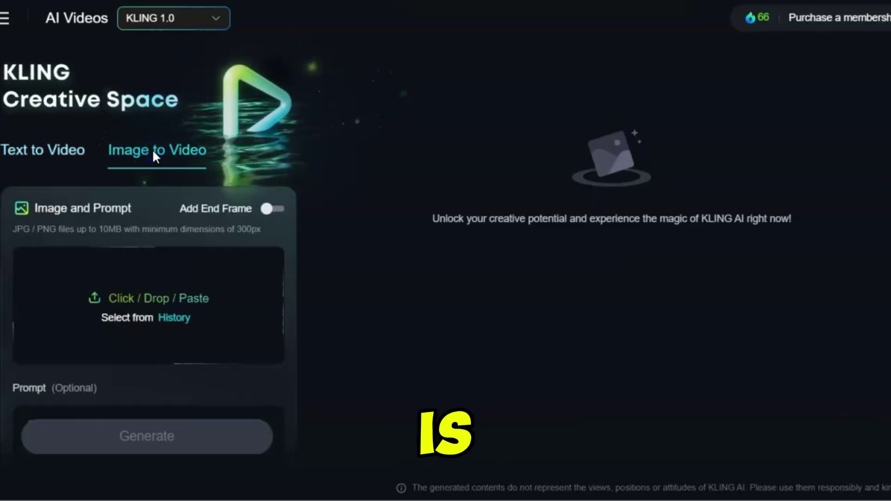
{"action": "left_click", "coordinate": [206, 292]}
{"action": "scroll", "coordinate": [204, 288], "scroll_direction": "down", "scroll_amount": 8}
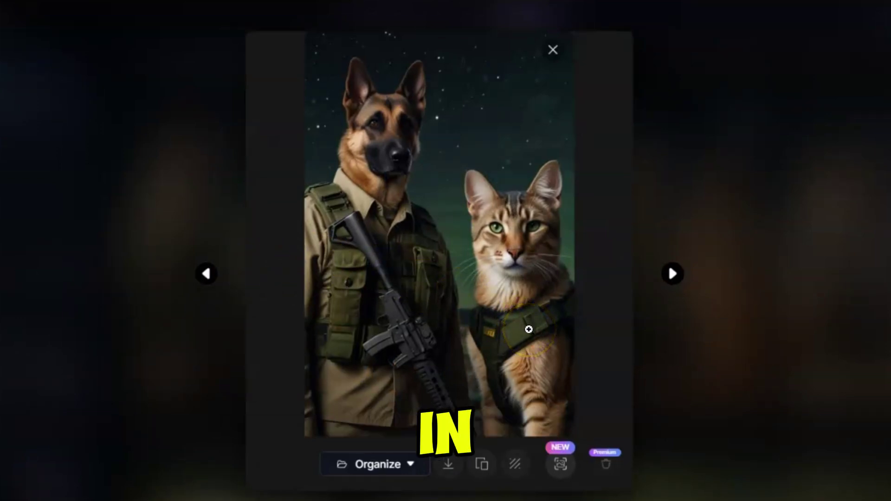
- In Leonardo.Ai, close the enlarged dog and cat soldier image and review the prompt used for it
{"action": "left_click", "coordinate": [569, 358]}
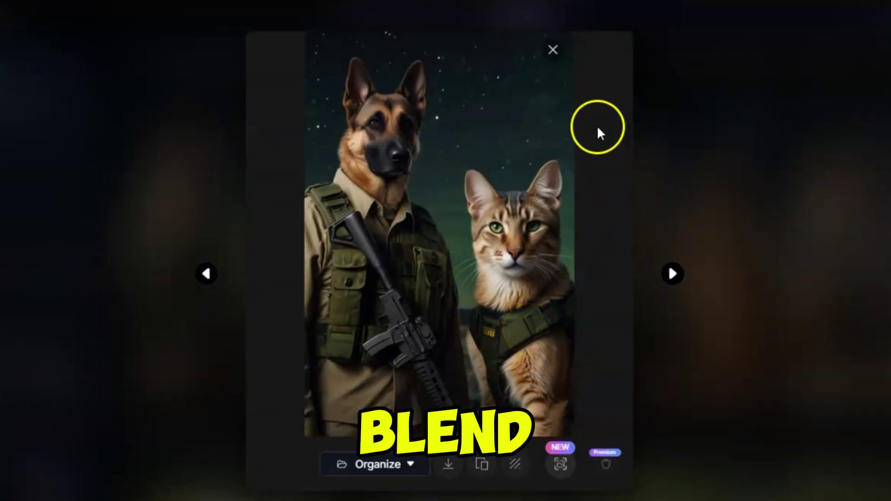
{"action": "left_click", "coordinate": [553, 51]}
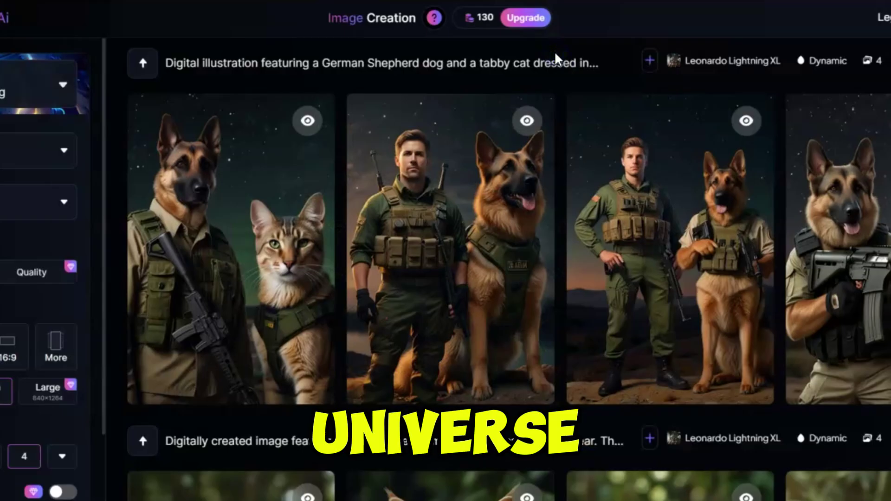
{"action": "left_click", "coordinate": [583, 126]}
{"action": "scroll", "coordinate": [584, 137], "scroll_direction": "up", "scroll_amount": 4}
{"action": "scroll", "coordinate": [584, 136], "scroll_direction": "up", "scroll_amount": 3}
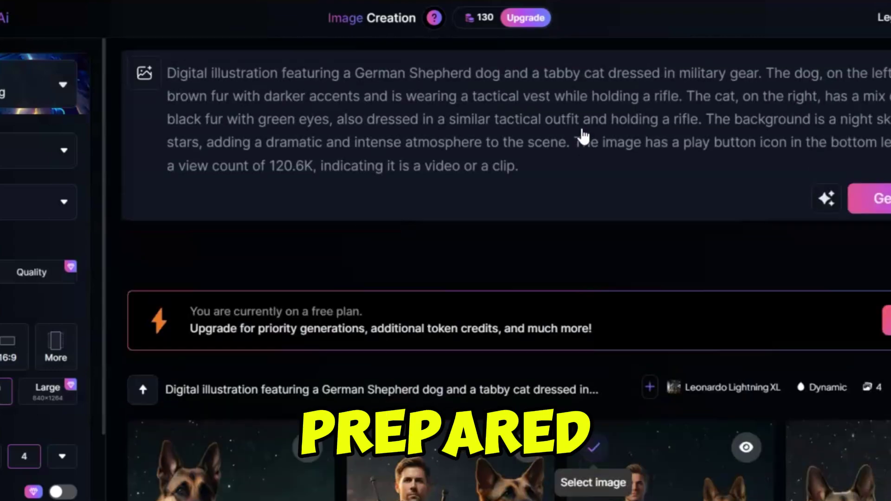
{"action": "left_click", "coordinate": [557, 149]}
{"action": "left_click", "coordinate": [513, 165]}
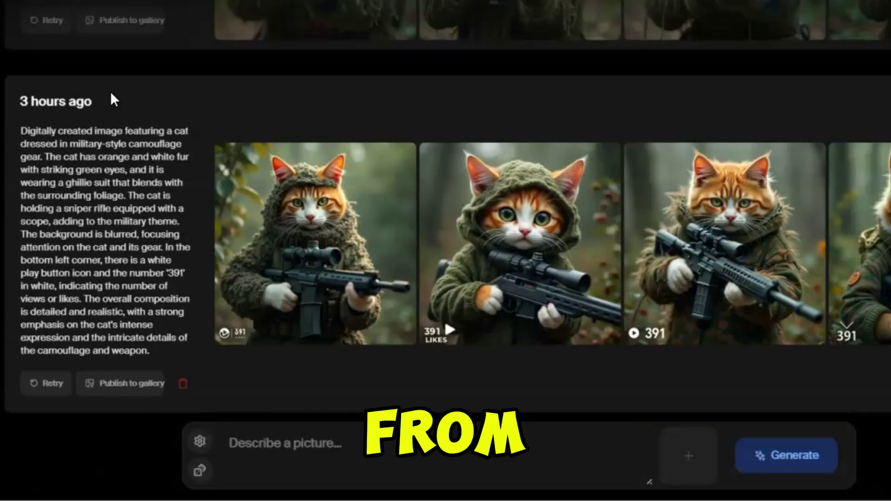
- Switch to Krea and browse the previously generated cat soldier images and their prompts
{"action": "scroll", "coordinate": [110, 91], "scroll_direction": "up", "scroll_amount": 2}
{"action": "scroll", "coordinate": [110, 91], "scroll_direction": "up", "scroll_amount": 3}
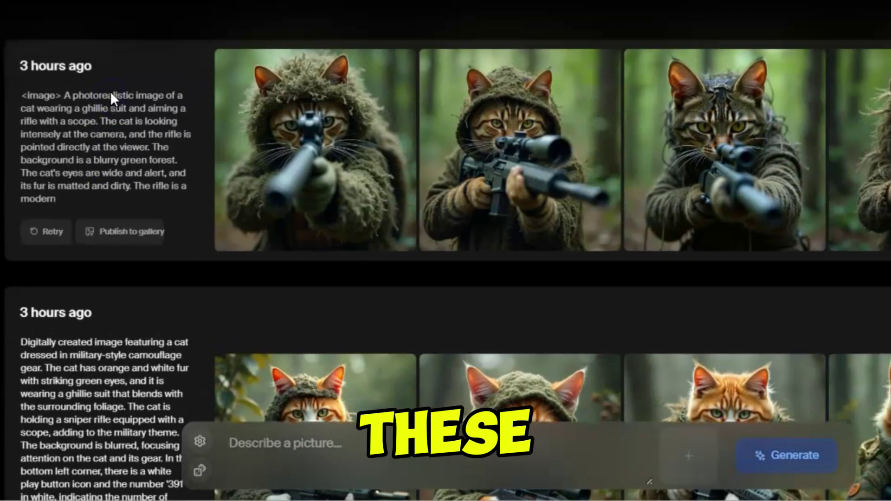
{"action": "left_click", "coordinate": [264, 175]}
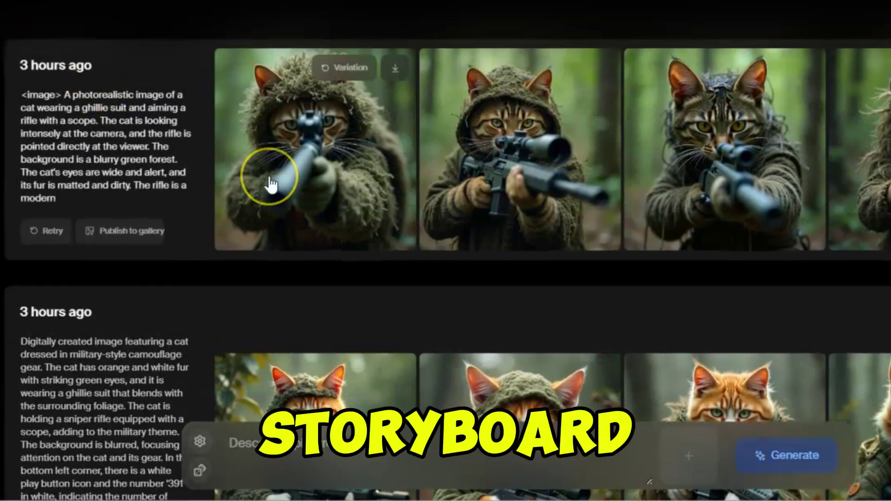
{"action": "scroll", "coordinate": [269, 181], "scroll_direction": "down", "scroll_amount": 5}
- Paste the copied description with the starry night sky as the new picture prompt and check its text
{"action": "left_click", "coordinate": [245, 434]}
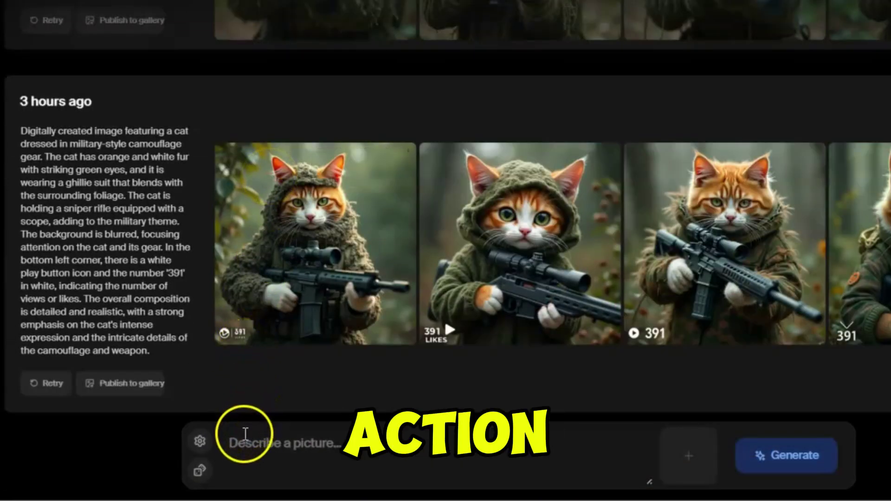
{"action": "key", "text": "ctrl+v"}
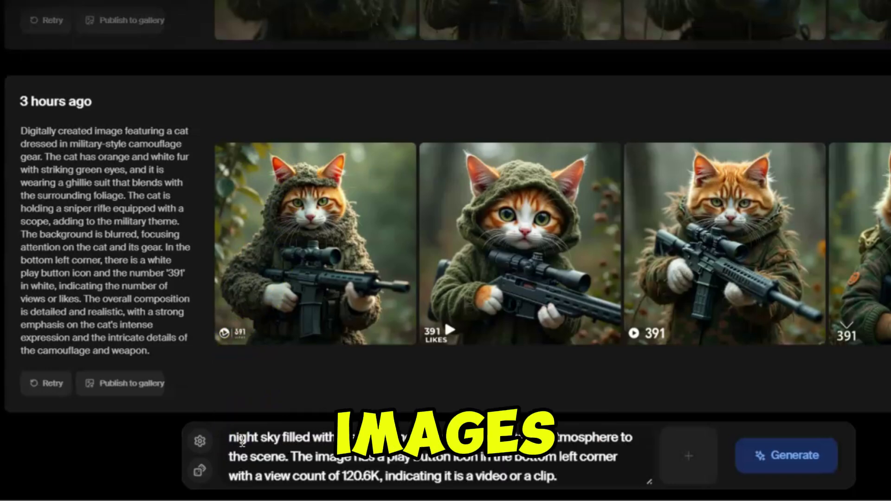
{"action": "scroll", "coordinate": [339, 459], "scroll_direction": "up", "scroll_amount": 5}
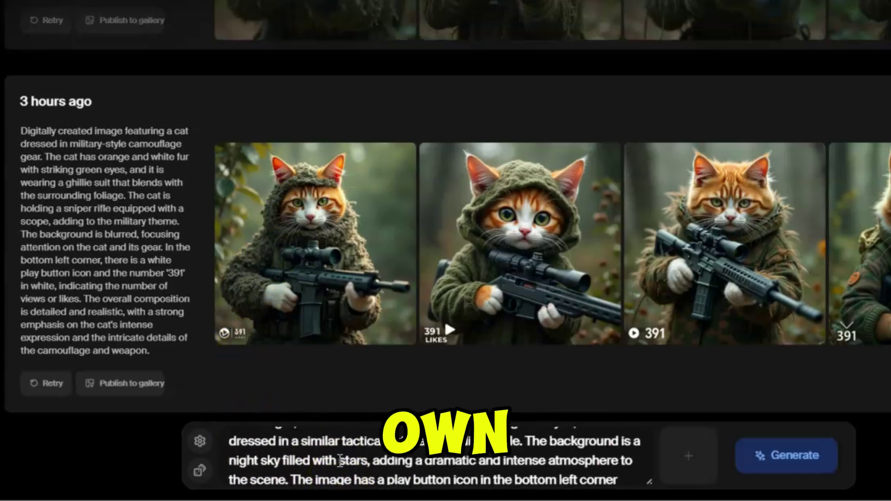
{"action": "scroll", "coordinate": [339, 458], "scroll_direction": "down", "scroll_amount": 5}
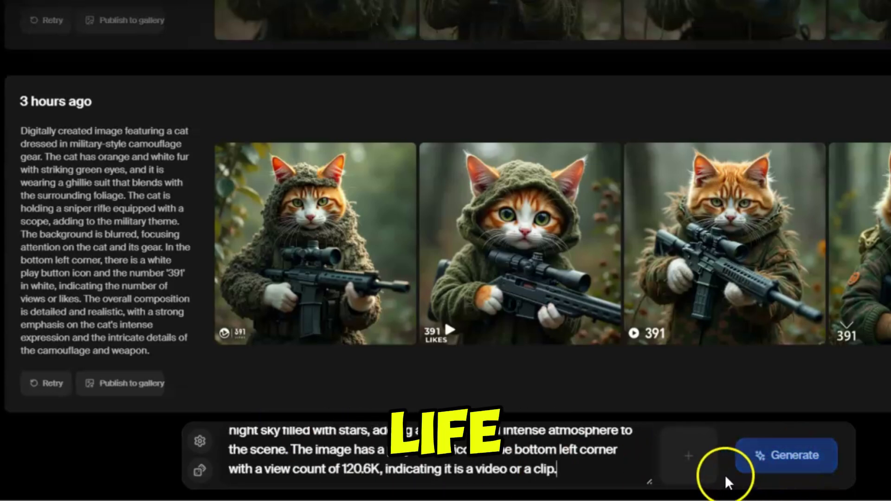
- Open the style library for the picture prompt and browse through all styles
{"action": "left_click", "coordinate": [692, 457]}
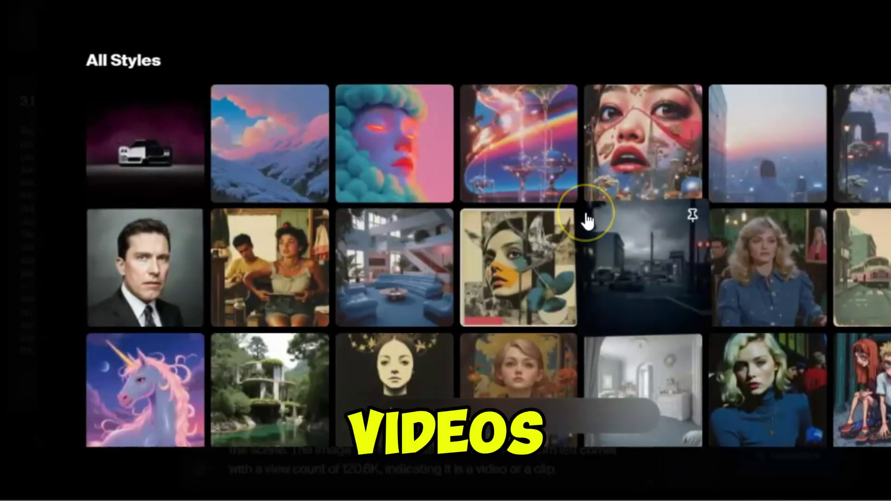
{"action": "scroll", "coordinate": [586, 222], "scroll_direction": "down", "scroll_amount": 20}
{"action": "scroll", "coordinate": [587, 221], "scroll_direction": "down", "scroll_amount": 3}
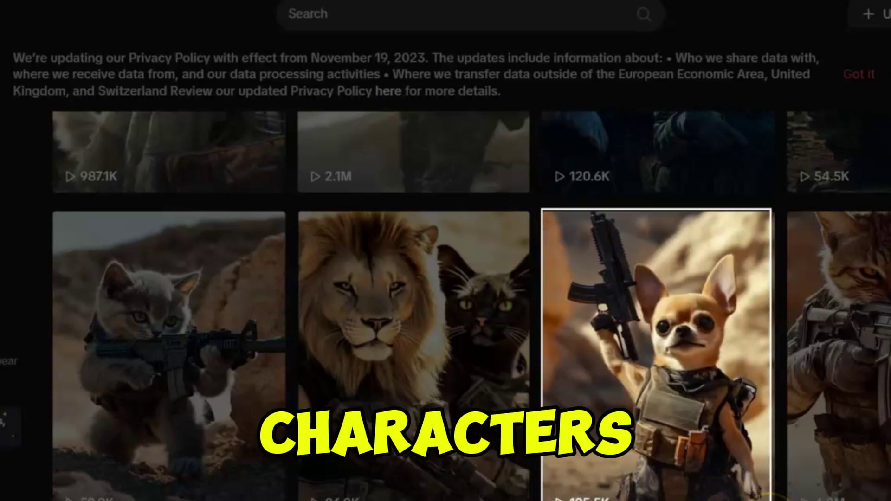
- On the TikTok page, capture the chihuahua thumbnail and the 4.8M-view cat soldier thumbnail as screenshots, and save the cat capture
{"action": "left_click_drag", "start_coordinate": [770, 499], "coordinate": [771, 500]}
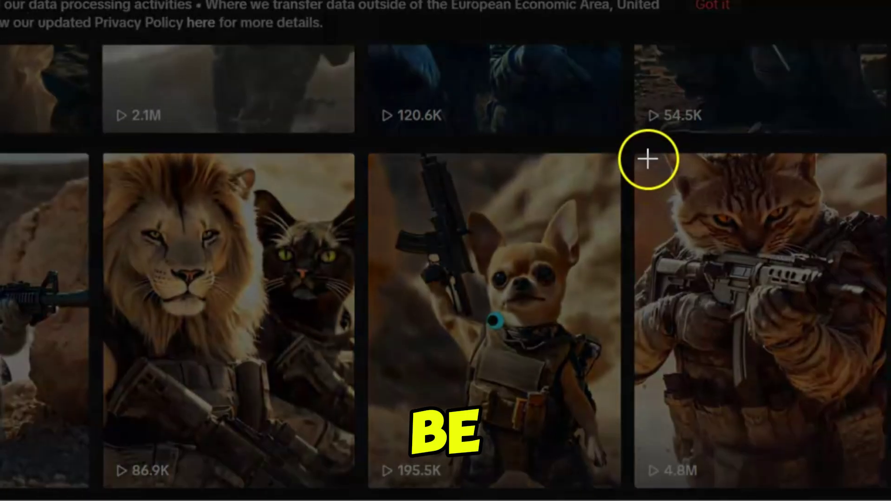
{"action": "mouse_move", "coordinate": [640, 156]}
{"action": "left_mouse_down"}
{"action": "mouse_move", "coordinate": [769, 319]}
{"action": "mouse_move", "coordinate": [880, 487]}
{"action": "left_mouse_up"}
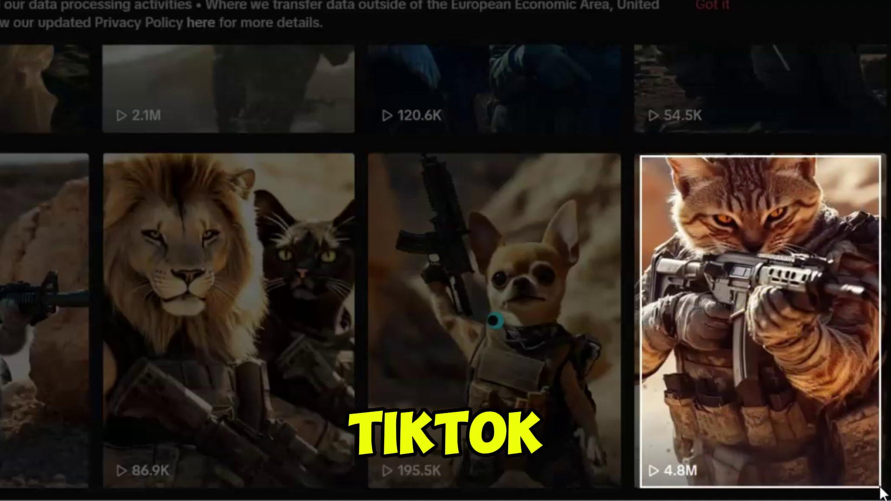
{"action": "left_click_drag", "start_coordinate": [880, 487], "coordinate": [882, 488]}
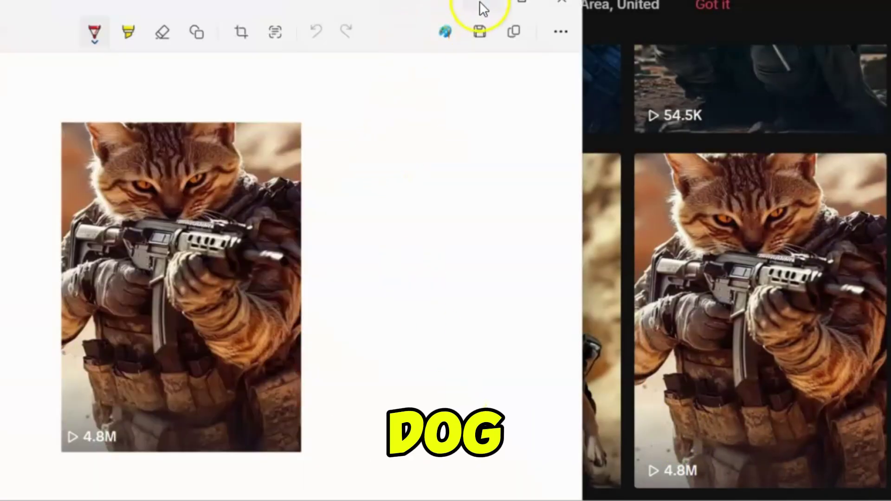
{"action": "left_click", "coordinate": [481, 29]}
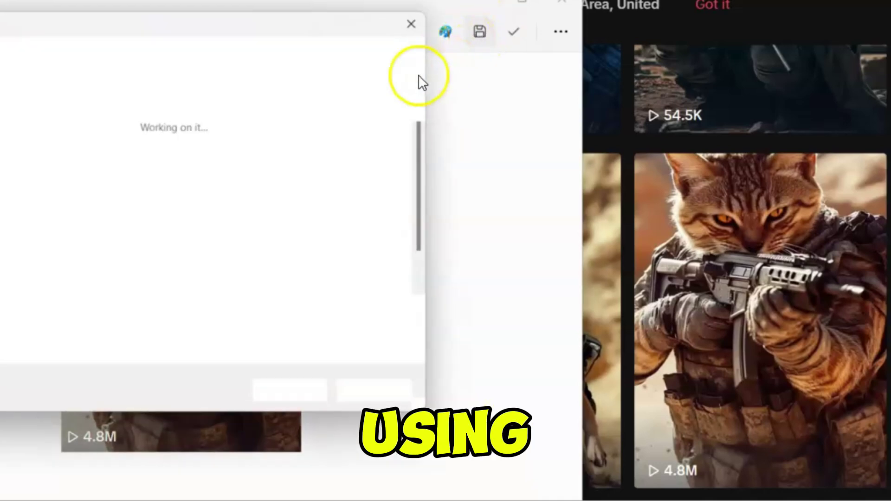
{"action": "left_click", "coordinate": [289, 389]}
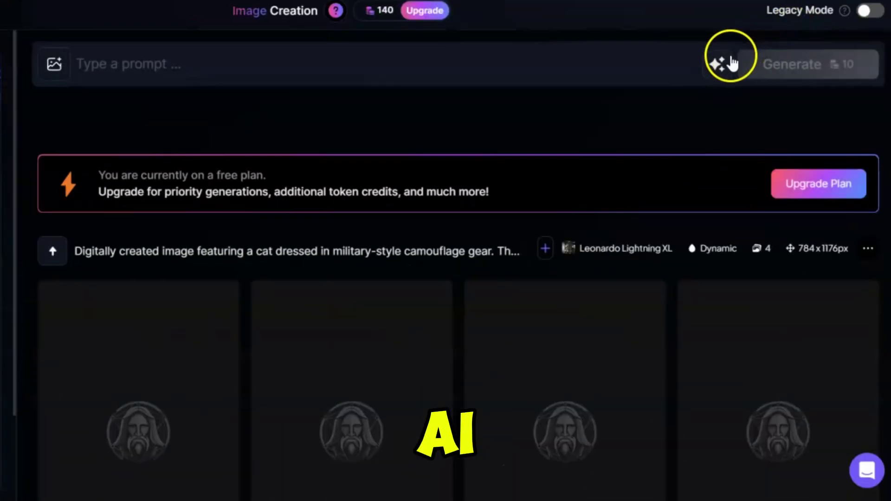
- In Leonardo.Ai, use Describe With AI on the dog and cat soldiers screenshot from the "cats Heroic soldiers" folder to produce a prompt
{"action": "left_click", "coordinate": [636, 137]}
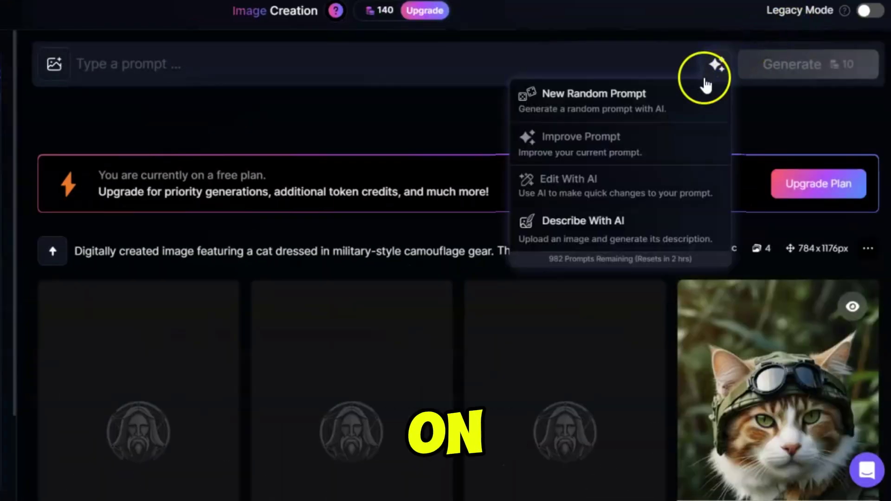
{"action": "left_click", "coordinate": [587, 232]}
{"action": "left_click", "coordinate": [76, 222]}
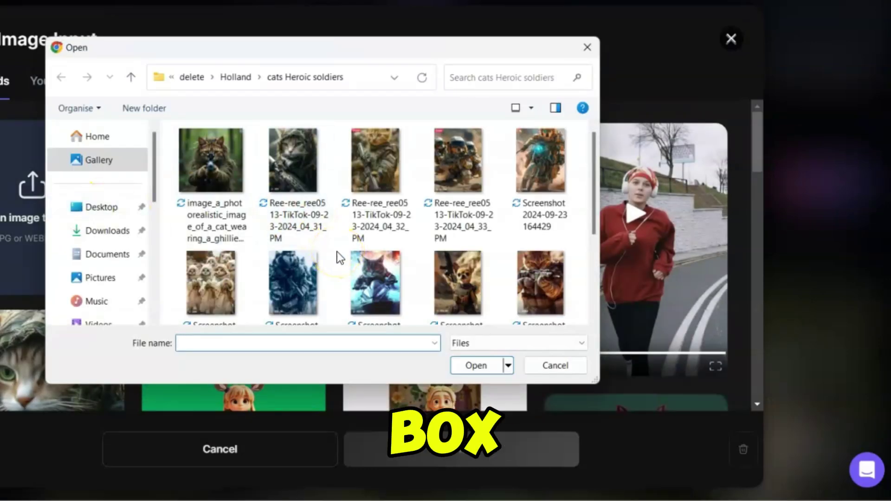
{"action": "left_click_drag", "start_coordinate": [593, 217], "coordinate": [603, 276]}
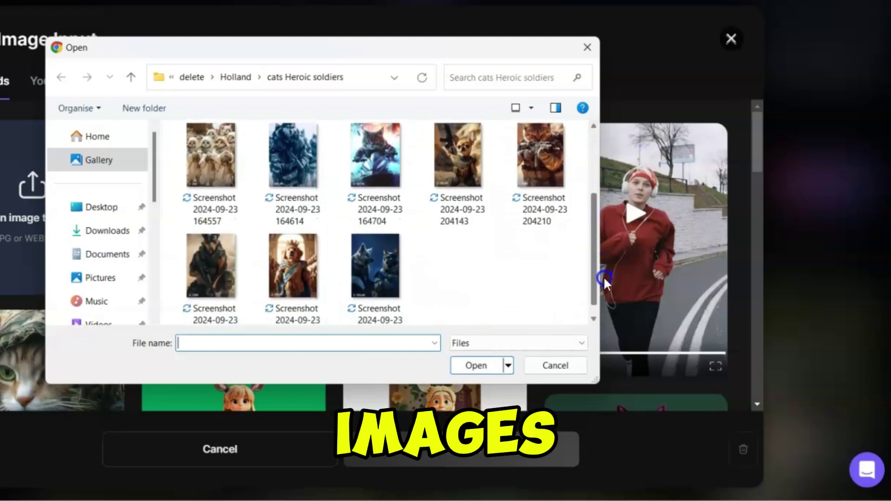
{"action": "left_click", "coordinate": [375, 253]}
{"action": "left_click", "coordinate": [458, 356]}
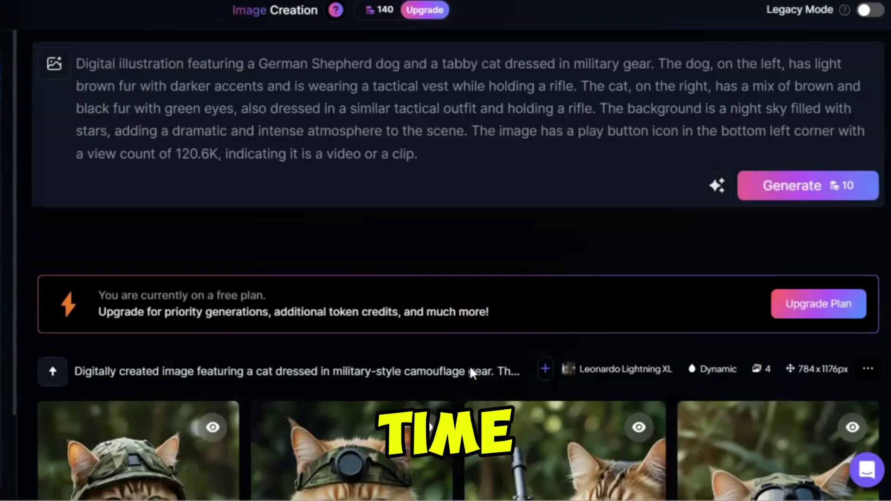
- Select the full German Shepherd and tabby cat prompt text and generate images from it
{"action": "left_click_drag", "start_coordinate": [427, 155], "coordinate": [69, 65]}
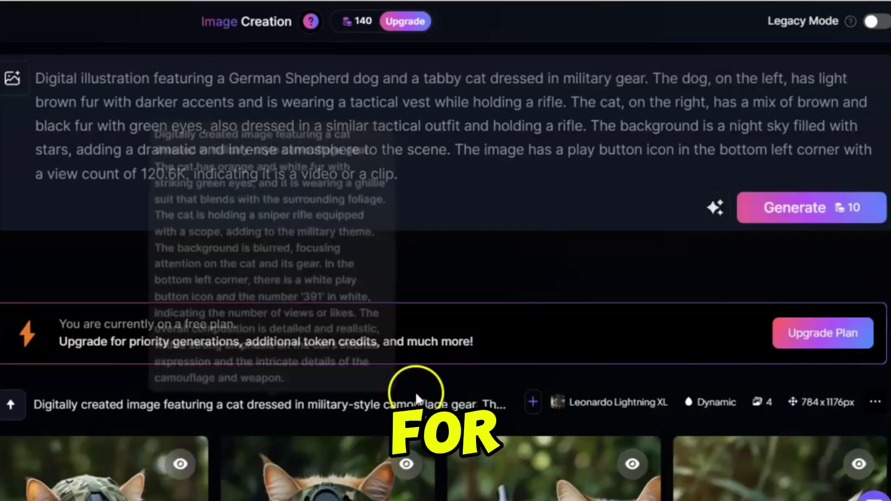
{"action": "left_click_drag", "start_coordinate": [410, 175], "coordinate": [31, 79]}
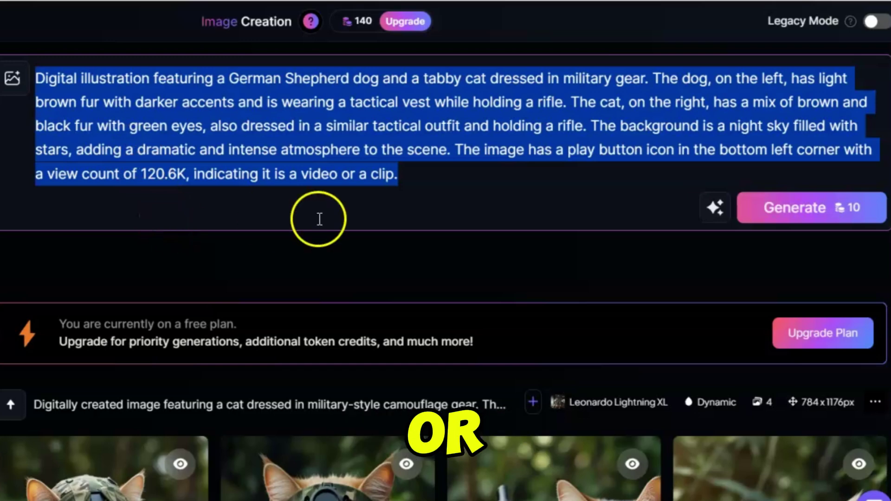
{"action": "left_click", "coordinate": [790, 218]}
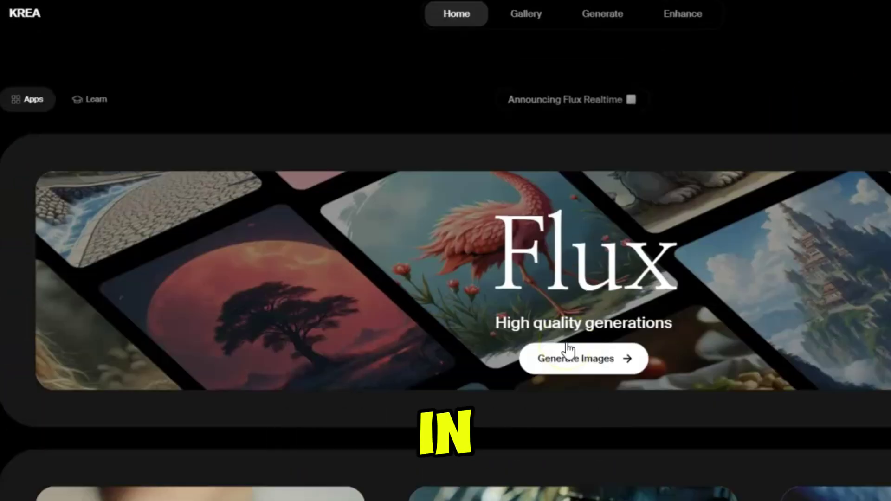
- In Krea, look over the home page, compare the cat sniper image before and after enhancement, and review the earlier cat soldier generations
{"action": "scroll", "coordinate": [640, 235], "scroll_direction": "down", "scroll_amount": 3}
{"action": "scroll", "coordinate": [642, 237], "scroll_direction": "down", "scroll_amount": 4}
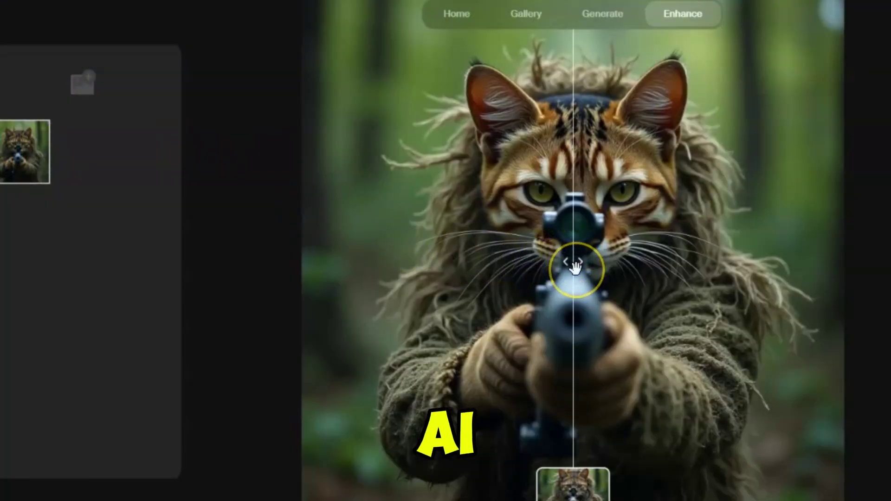
{"action": "left_click_drag", "start_coordinate": [571, 270], "coordinate": [351, 302]}
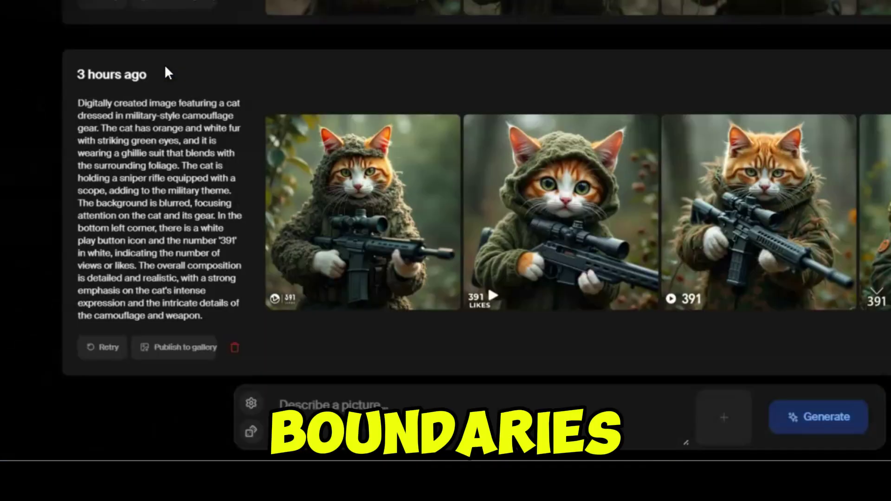
{"action": "scroll", "coordinate": [164, 65], "scroll_direction": "up", "scroll_amount": 5}
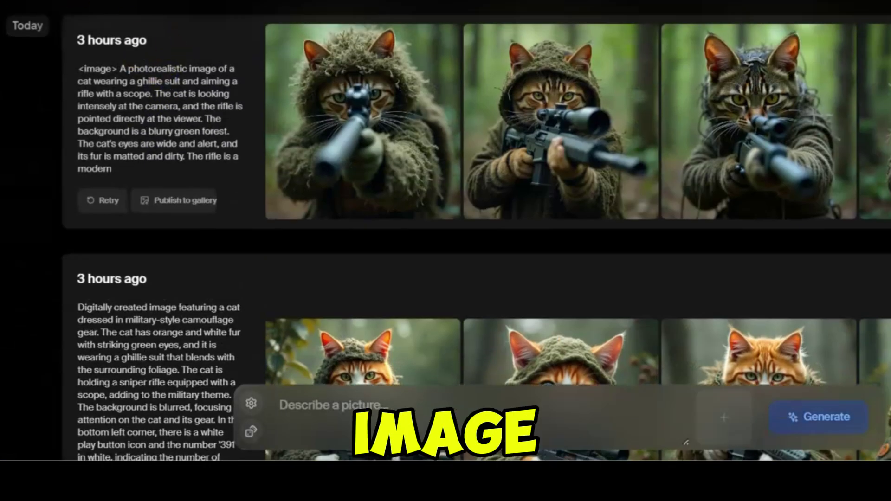
{"action": "scroll", "coordinate": [318, 144], "scroll_direction": "down", "scroll_amount": 5}
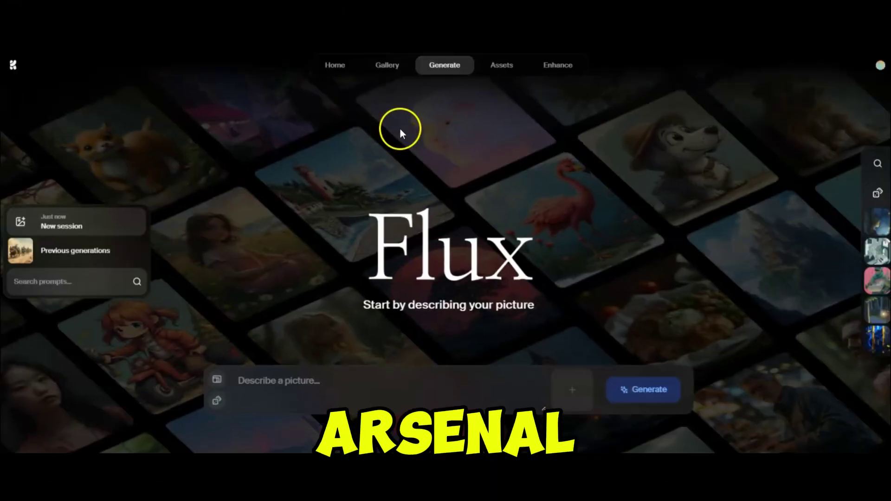
- Open the Flux image generator and paste in the prompt describing three German Shepherd soldiers in a desert
{"action": "left_click", "coordinate": [433, 61]}
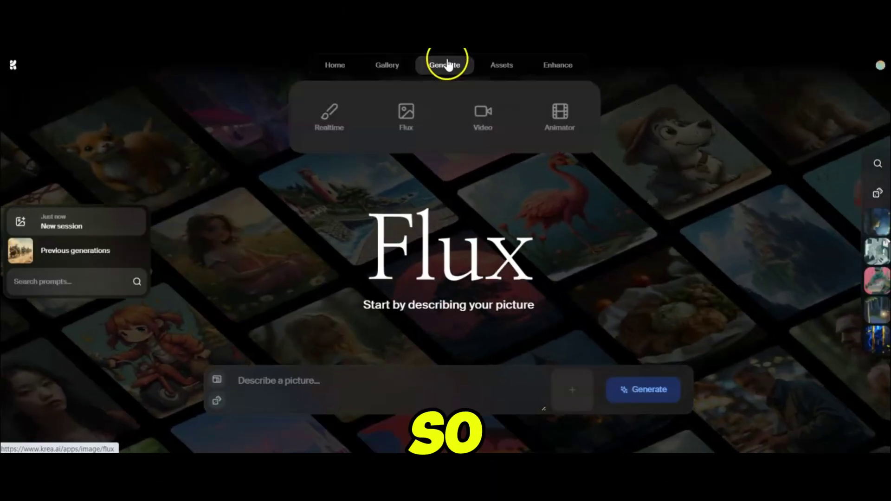
{"action": "left_click", "coordinate": [404, 115]}
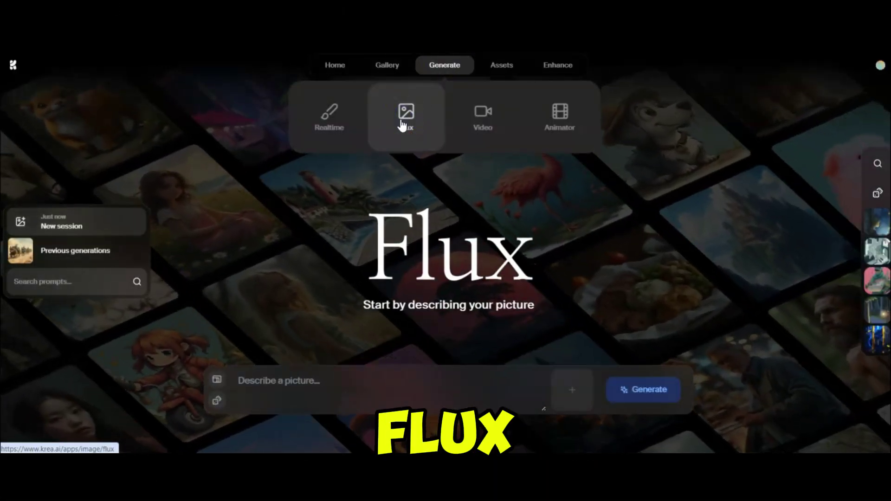
{"action": "left_click", "coordinate": [271, 389]}
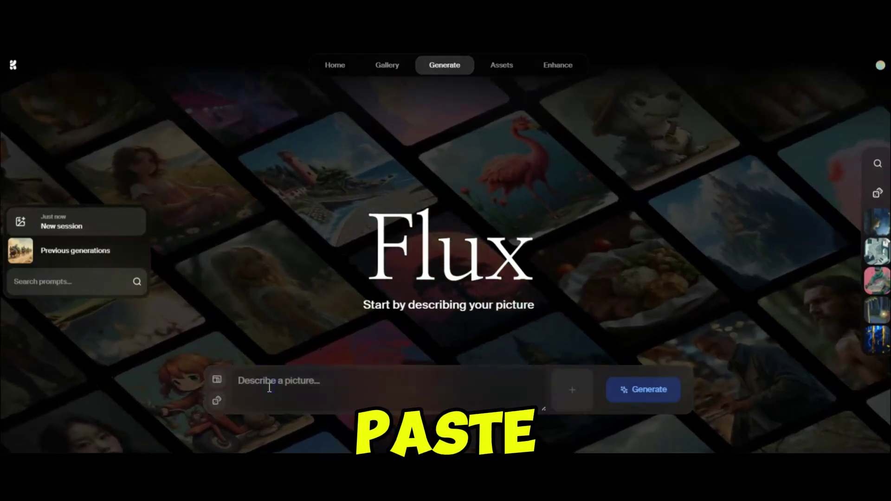
{"action": "key", "text": "ctrl+v"}
- Browse the style library without choosing a style, and generate images from the German Shepherd soldiers prompt
{"action": "left_click", "coordinate": [572, 390]}
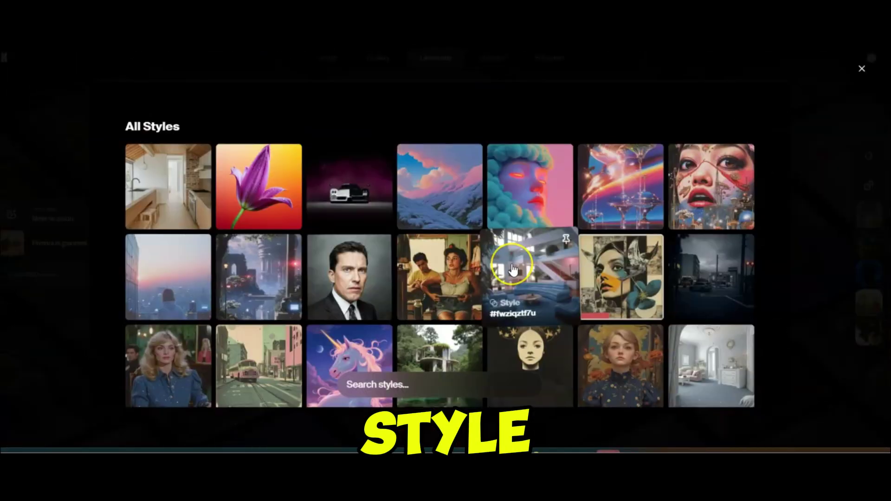
{"action": "scroll", "coordinate": [513, 269], "scroll_direction": "down", "scroll_amount": 3}
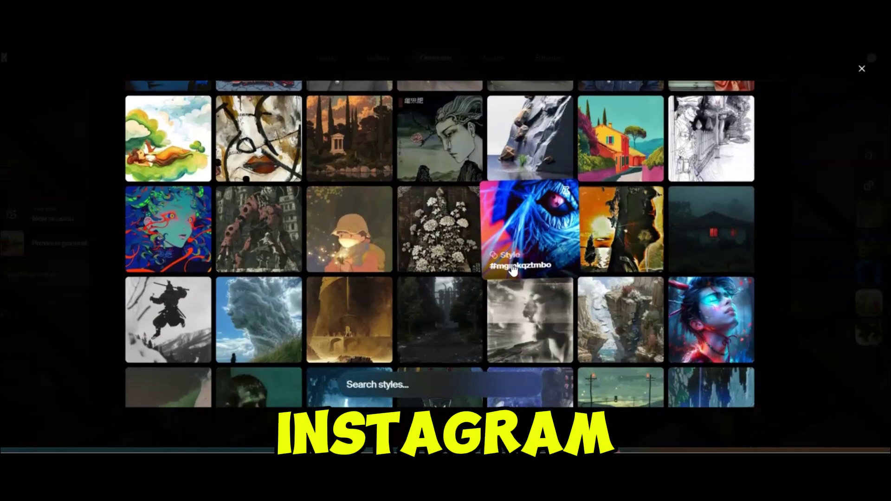
{"action": "scroll", "coordinate": [512, 269], "scroll_direction": "up", "scroll_amount": 9}
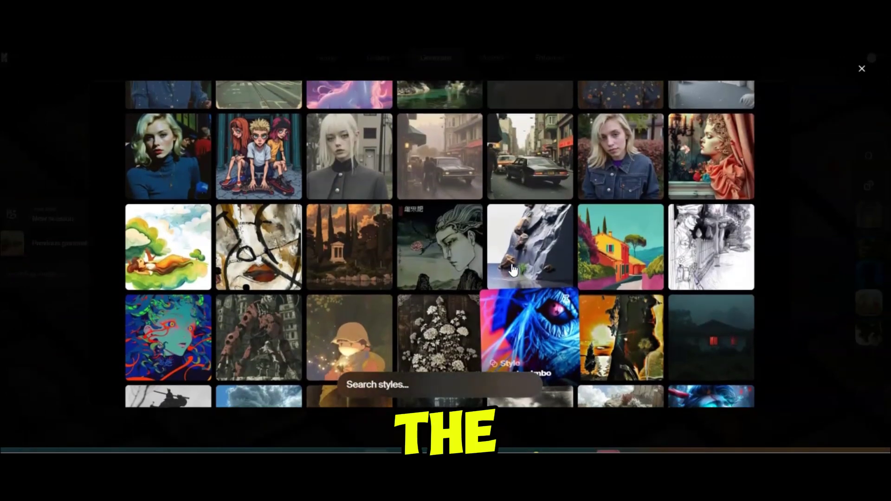
{"action": "scroll", "coordinate": [513, 269], "scroll_direction": "up", "scroll_amount": 3}
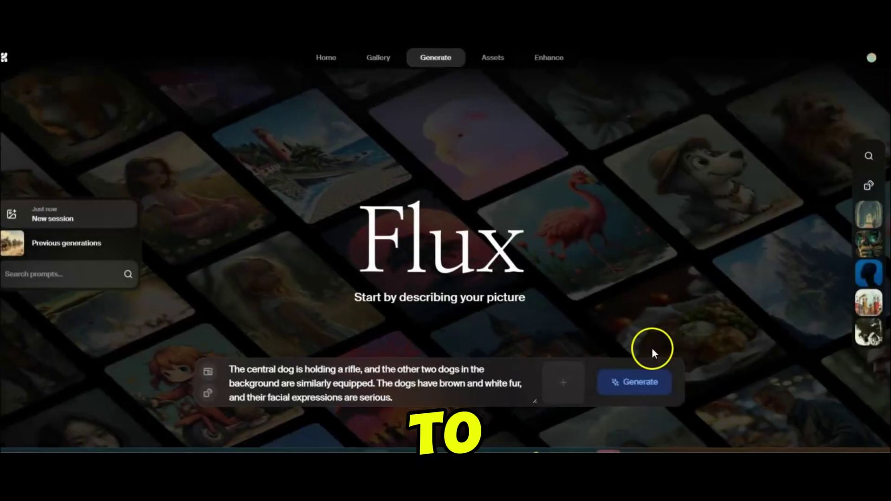
{"action": "left_click", "coordinate": [630, 389]}
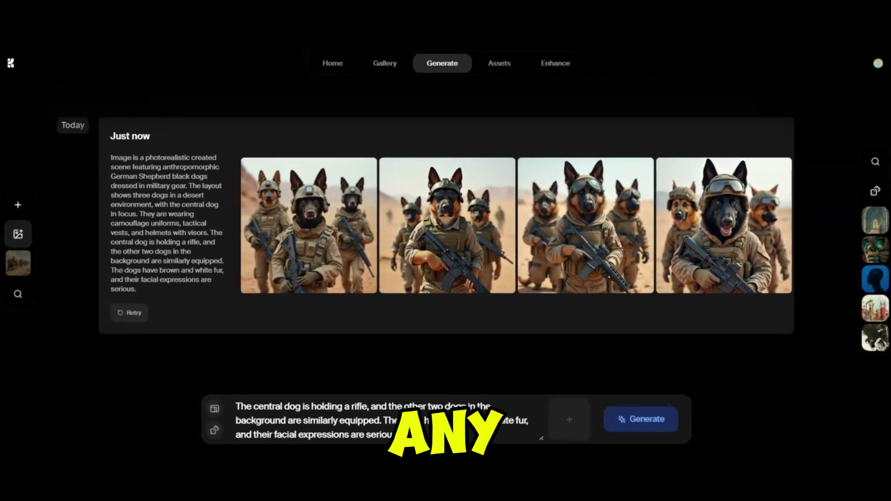
- View the fourth German Shepherd soldiers image enlarged, check the variation options on the results, and view the generated images in the assets
{"action": "mouse_move", "coordinate": [478, 262]}
{"action": "left_click", "coordinate": [742, 221]}
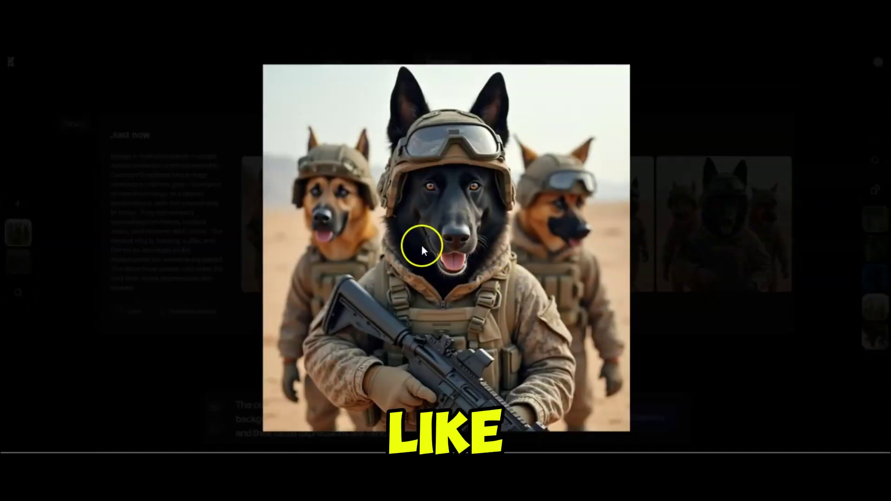
{"action": "left_click", "coordinate": [663, 342]}
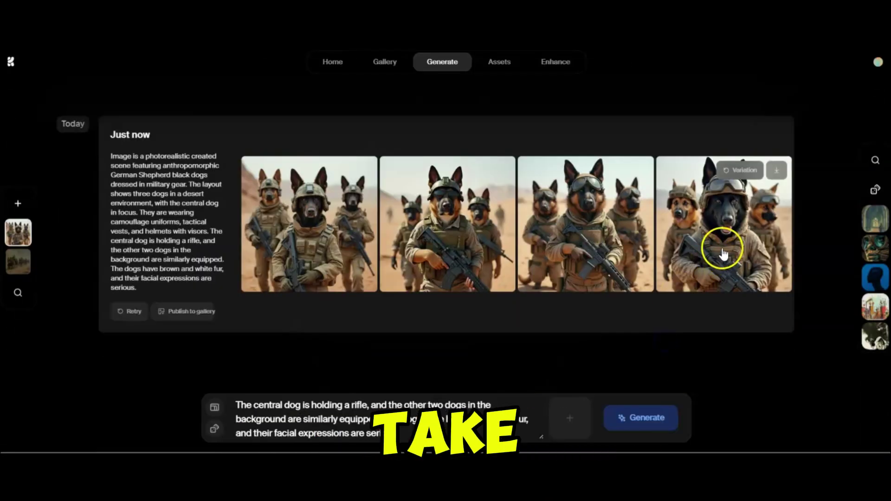
{"action": "mouse_move", "coordinate": [615, 174]}
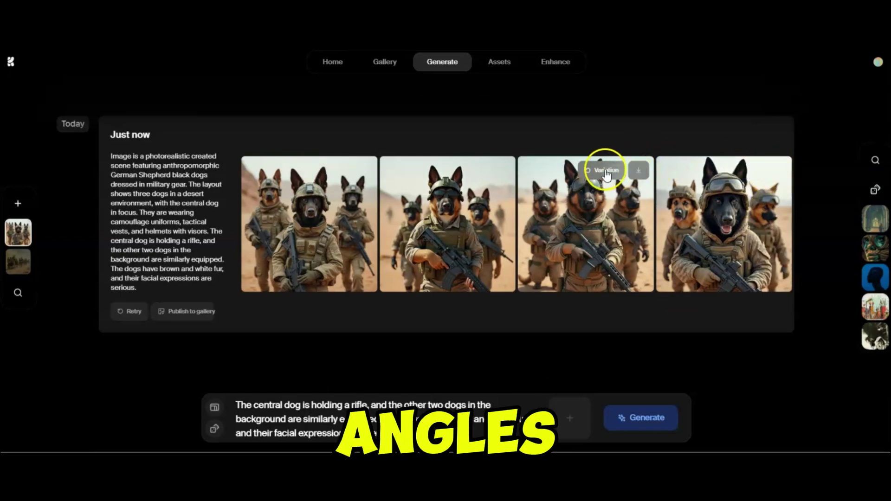
{"action": "mouse_move", "coordinate": [329, 179]}
{"action": "left_click", "coordinate": [499, 62]}
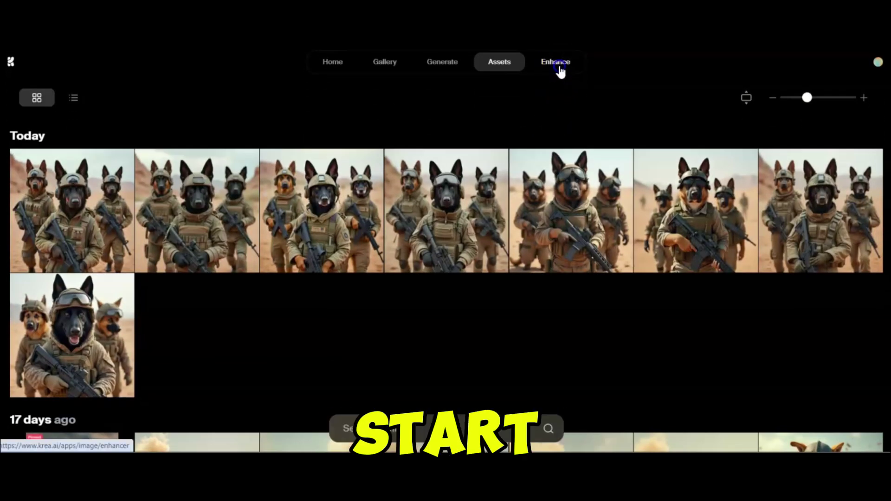
- Upload the image of three German Shepherd soldiers wearing goggles to the enhancer and enhance it at 2x
{"action": "left_click", "coordinate": [560, 71]}
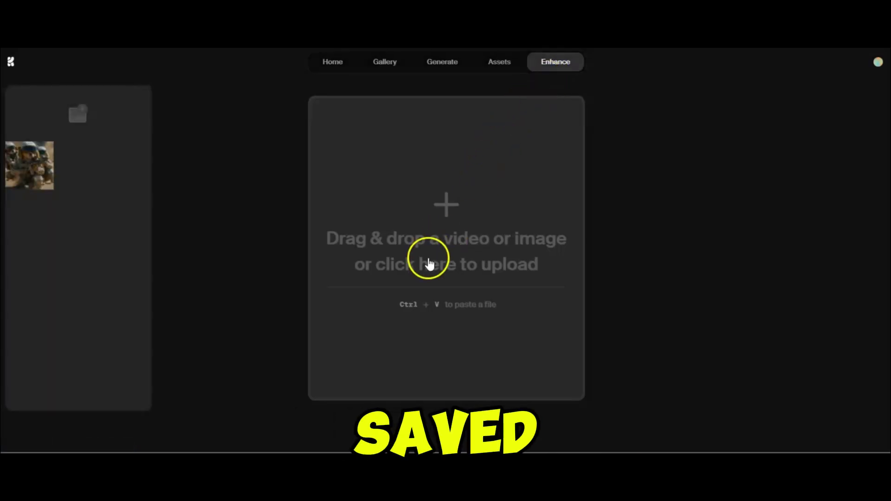
{"action": "left_click", "coordinate": [427, 263]}
{"action": "left_click", "coordinate": [795, 360]}
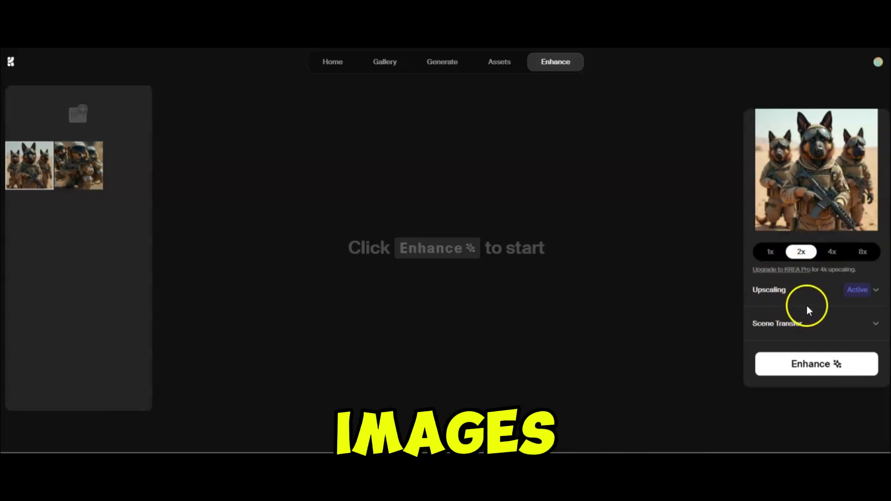
{"action": "left_click", "coordinate": [821, 366]}
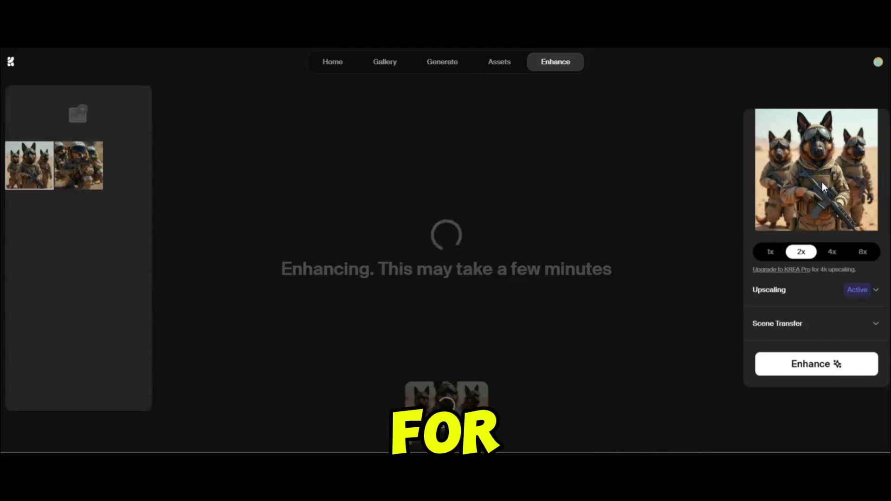
- Check the Scene Transfer settings and compare the German Shepherd image before and after enhancement
{"action": "left_click", "coordinate": [872, 324]}
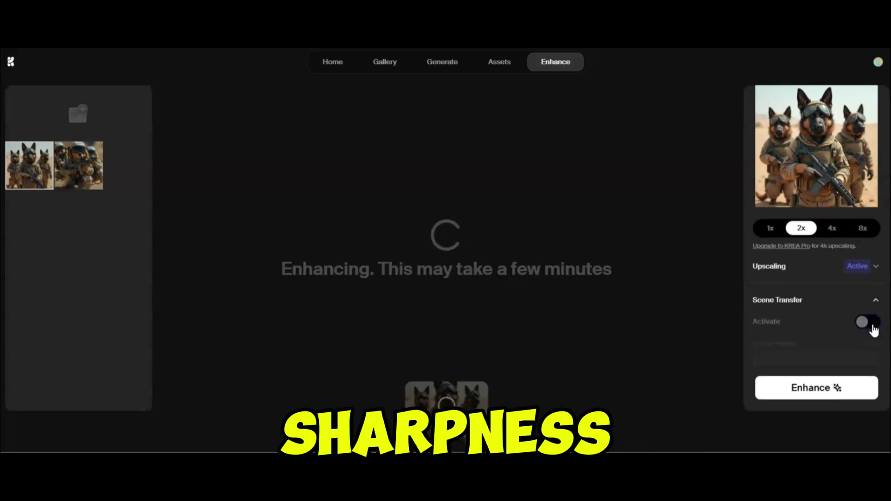
{"action": "left_click", "coordinate": [874, 301]}
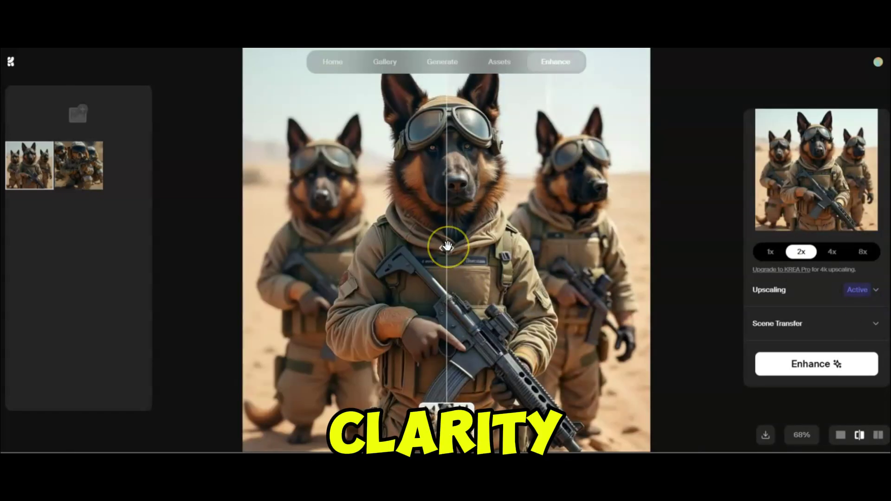
{"action": "left_click_drag", "start_coordinate": [447, 246], "coordinate": [191, 356]}
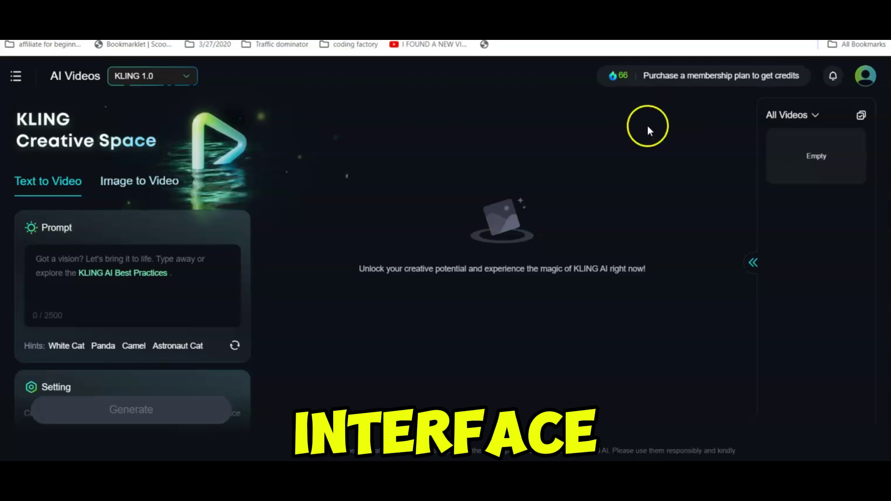
- In Kling AI's Image to Video, upload the desert dog soldiers image from the "cats Heroic soldiers" folder and leave Add End Frame off
{"action": "left_click", "coordinate": [297, 226]}
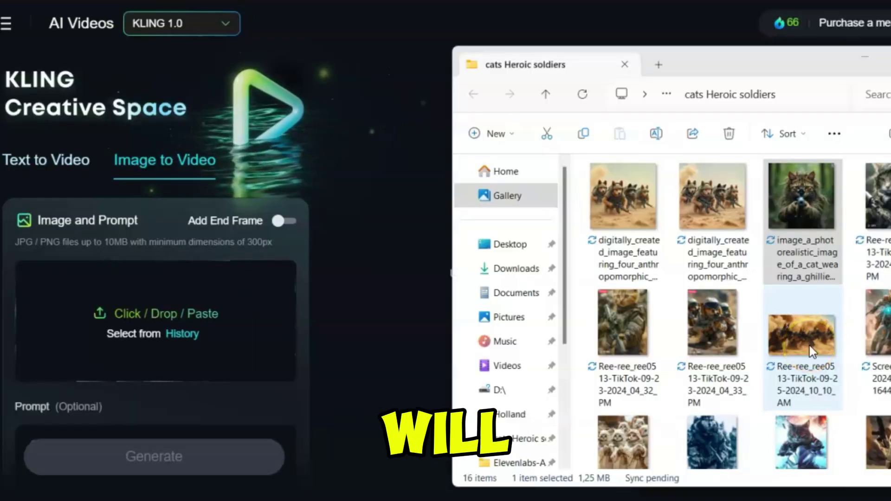
{"action": "left_click_drag", "start_coordinate": [629, 315], "coordinate": [207, 337]}
{"action": "left_click_drag", "start_coordinate": [253, 362], "coordinate": [203, 345]}
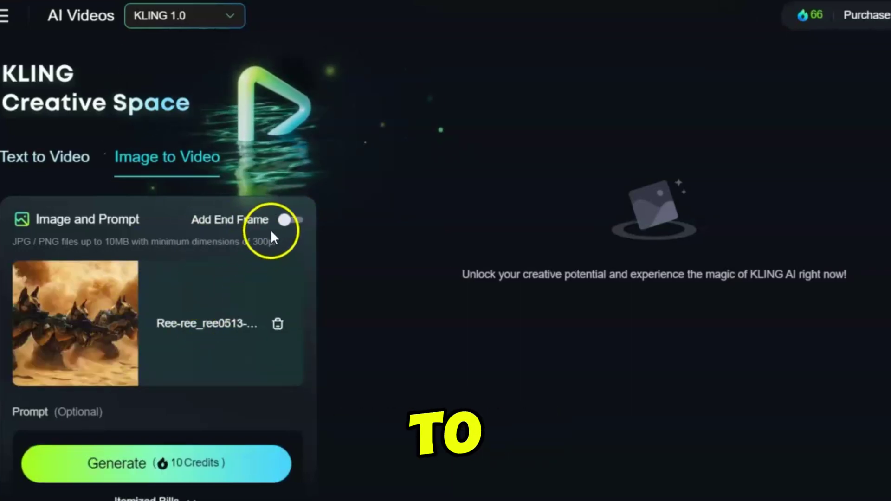
{"action": "left_click", "coordinate": [293, 221]}
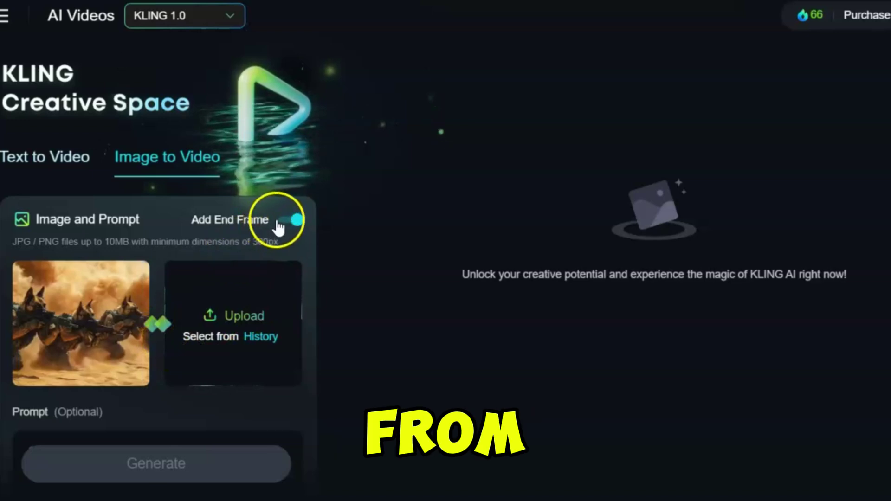
{"action": "left_click", "coordinate": [279, 221]}
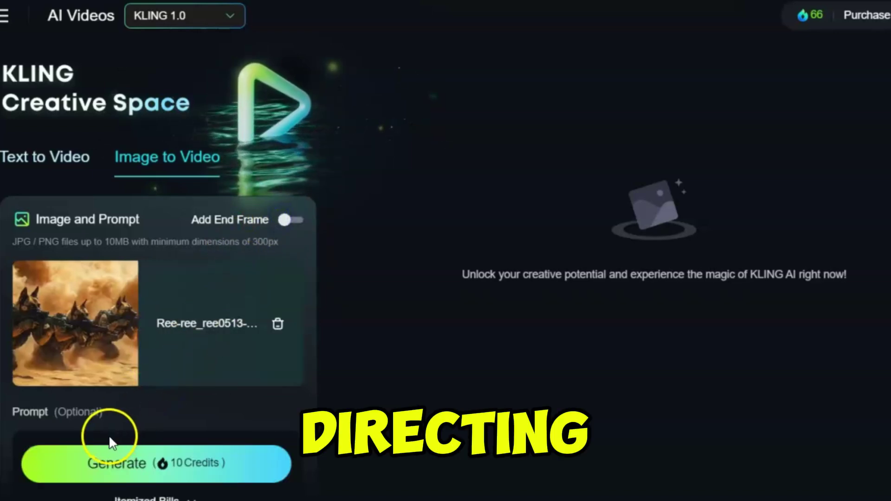
- Enter the video prompt "A humanoid dog in armor, fighting in a futuristic warzone"
{"action": "scroll", "coordinate": [109, 438], "scroll_direction": "down", "scroll_amount": 3}
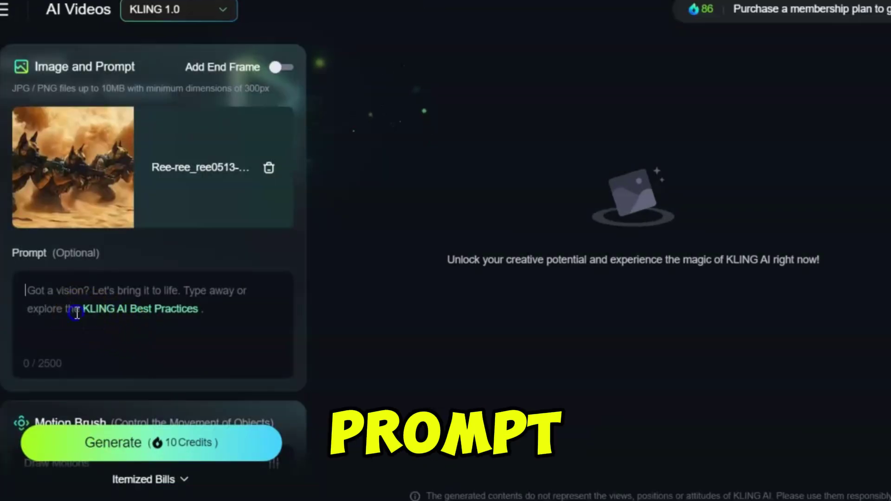
{"action": "left_click", "coordinate": [77, 314]}
{"action": "type", "text": "A humanoid dog in armor, fighting in a futuristic warzone"}
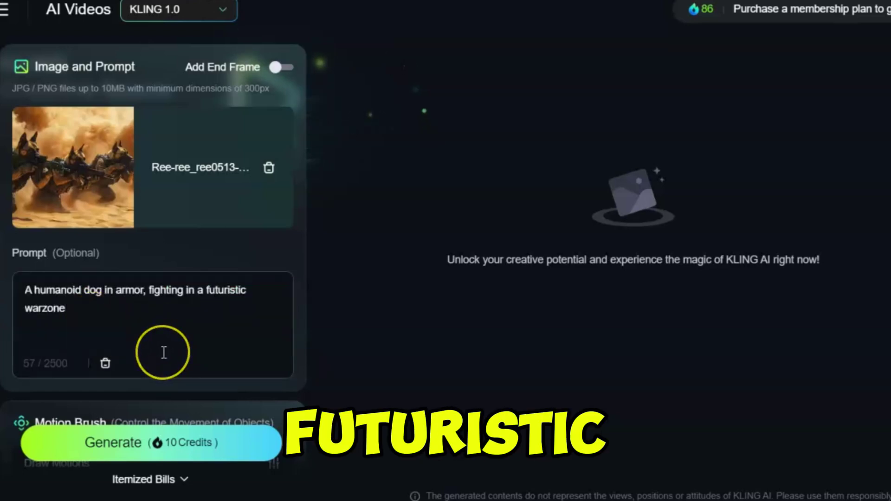
{"action": "scroll", "coordinate": [164, 353], "scroll_direction": "down", "scroll_amount": 1}
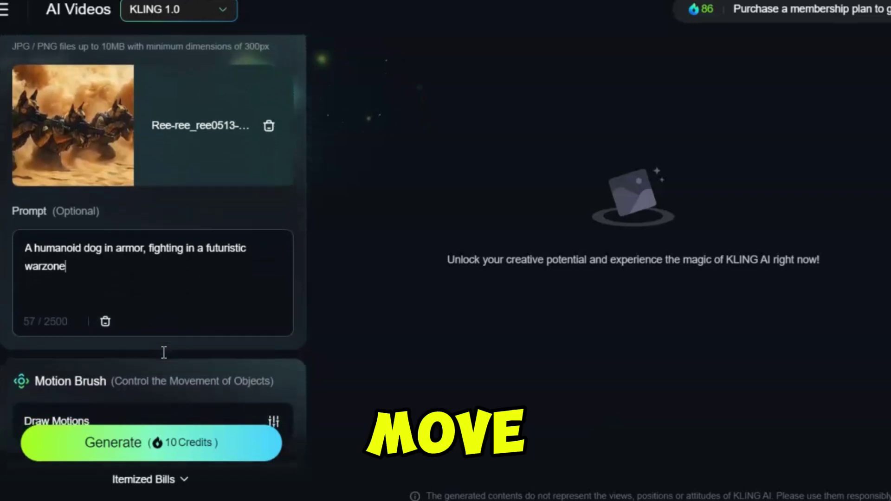
{"action": "scroll", "coordinate": [163, 358], "scroll_direction": "down", "scroll_amount": 1}
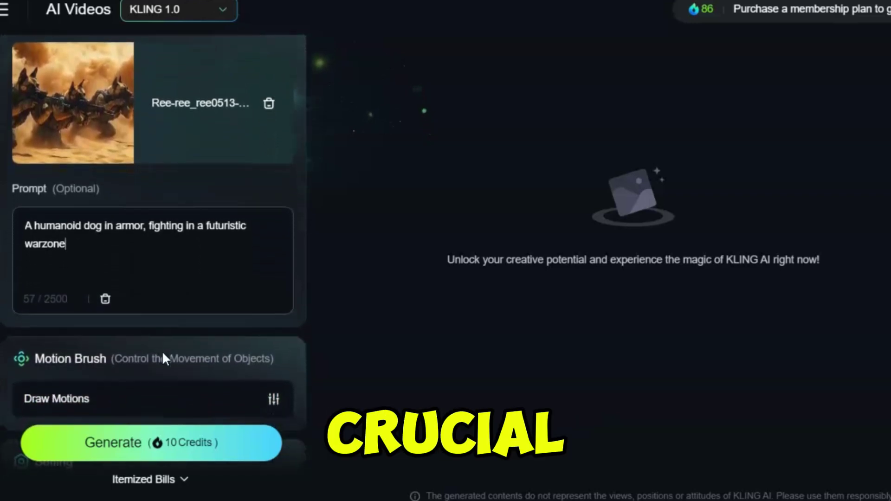
{"action": "left_click_drag", "start_coordinate": [76, 243], "coordinate": [1, 227]}
{"action": "left_click", "coordinate": [114, 252]}
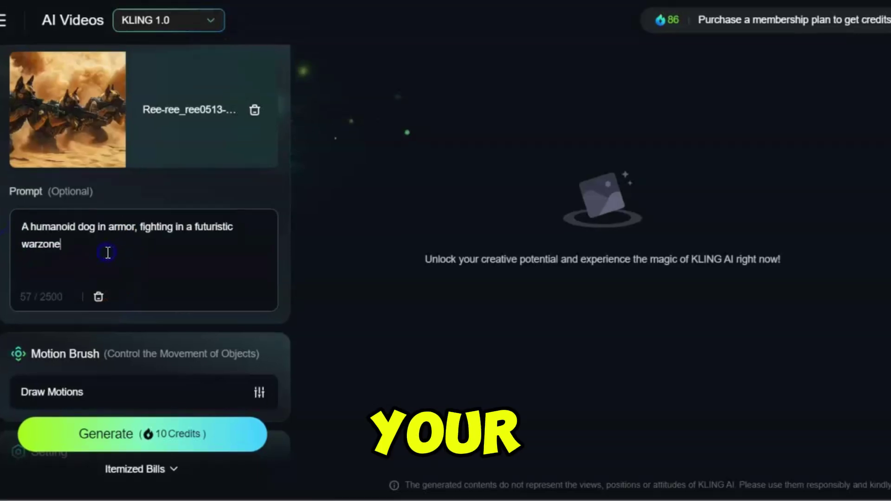
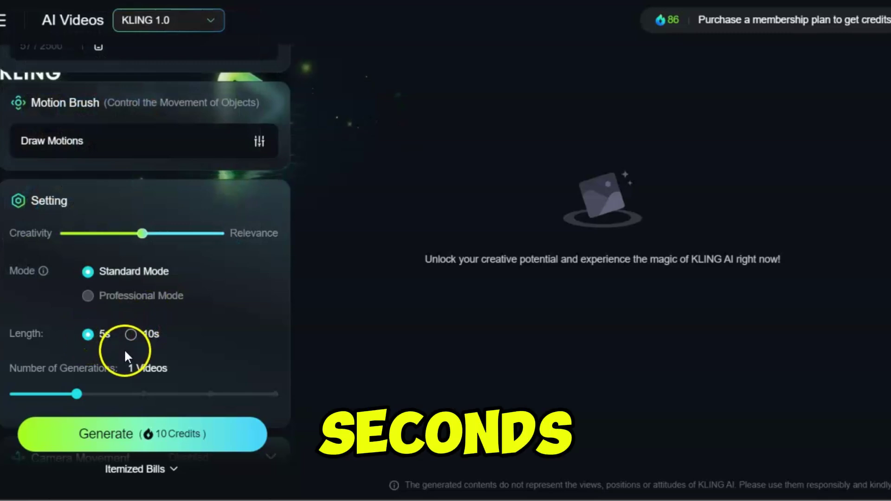
- Review the remaining video settings, keeping Standard Mode, 5s length, one video and Camera Movement disabled, and generate the dog soldiers video
{"action": "scroll", "coordinate": [130, 354], "scroll_direction": "down", "scroll_amount": 3}
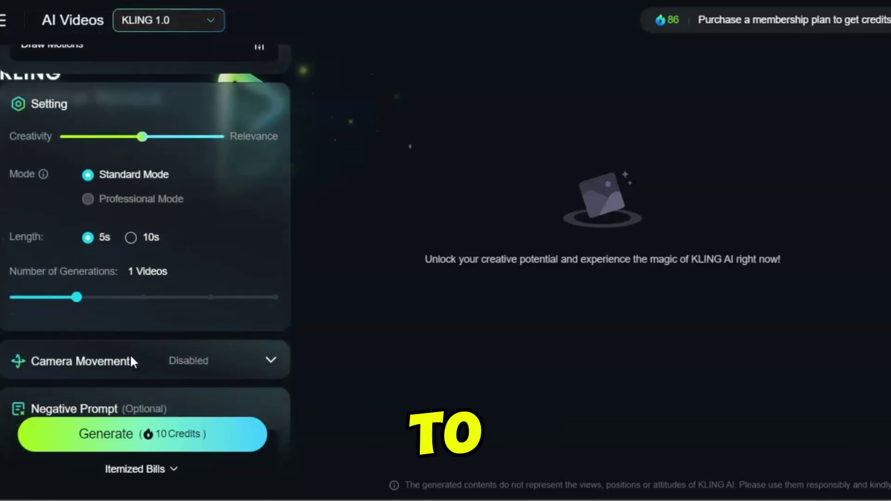
{"action": "scroll", "coordinate": [131, 354], "scroll_direction": "down", "scroll_amount": 2}
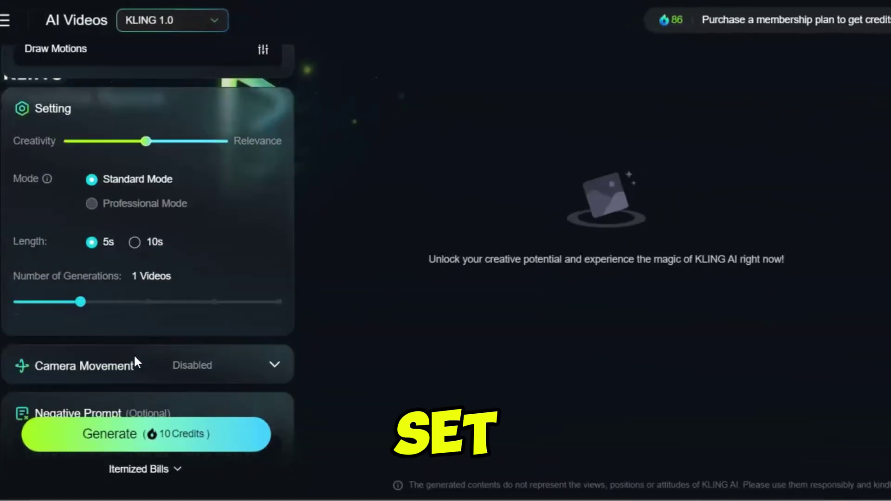
{"action": "scroll", "coordinate": [134, 354], "scroll_direction": "down", "scroll_amount": 3}
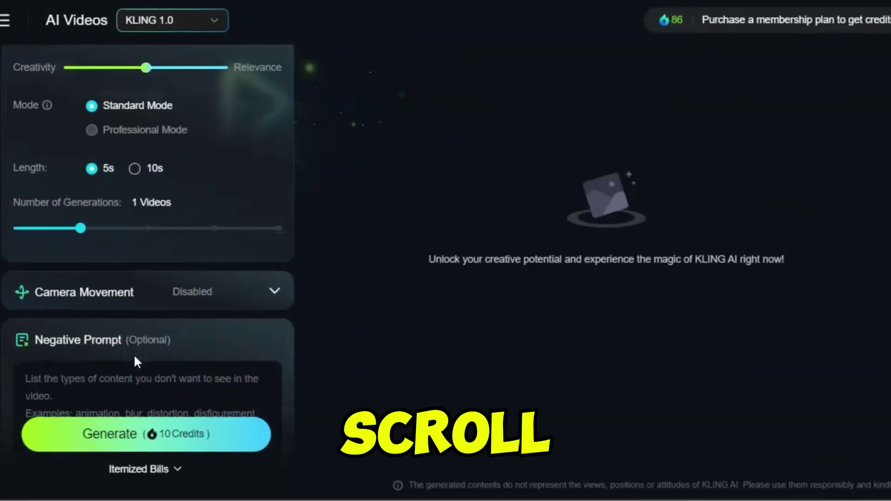
{"action": "left_click", "coordinate": [158, 442]}
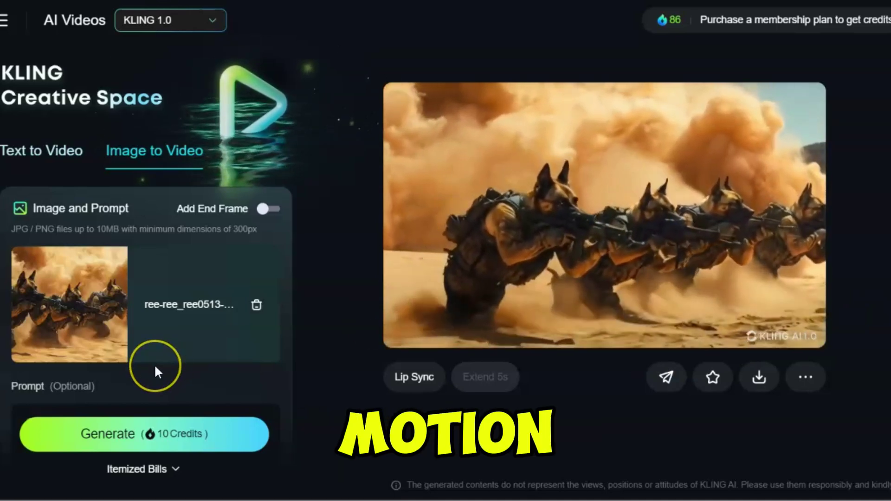
{"action": "scroll", "coordinate": [155, 365], "scroll_direction": "down", "scroll_amount": 3}
{"action": "left_click", "coordinate": [102, 259]}
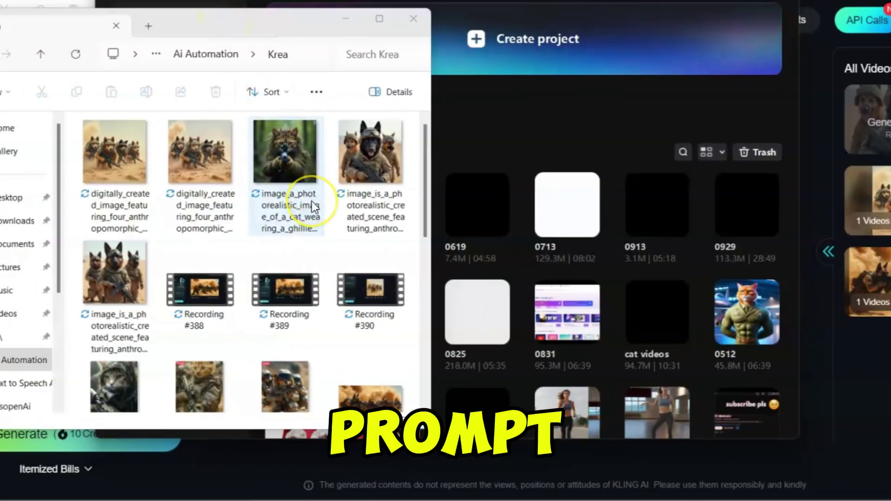
- Switch to CapCut and import the images and video clips from the Krea folder into the new project's media
{"action": "scroll", "coordinate": [311, 202], "scroll_direction": "down", "scroll_amount": 5}
{"action": "scroll", "coordinate": [312, 203], "scroll_direction": "up", "scroll_amount": 5}
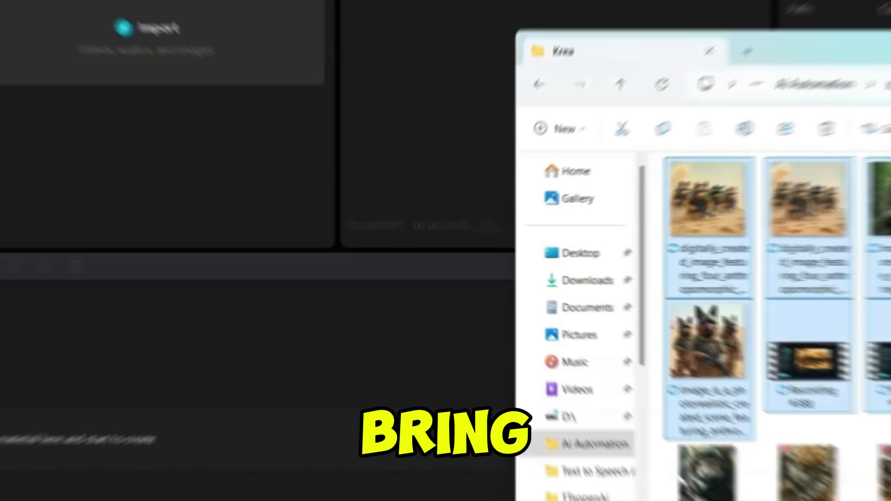
{"action": "left_click_drag", "start_coordinate": [647, 210], "coordinate": [224, 162]}
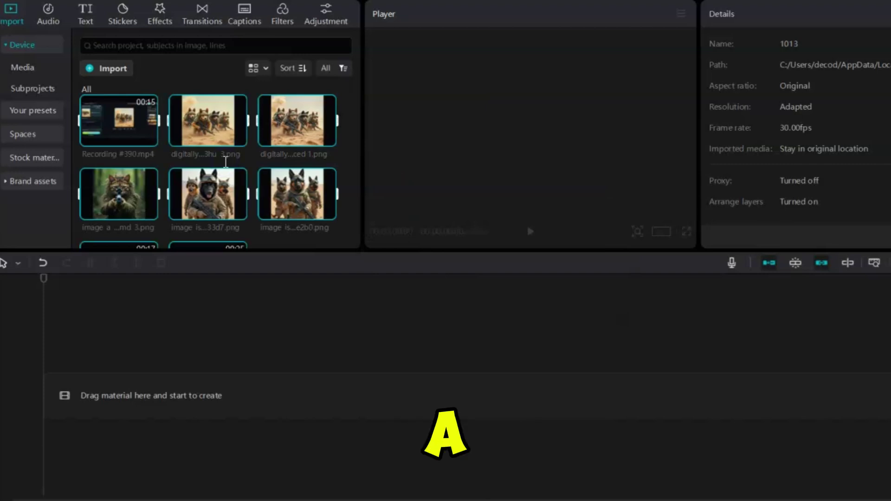
- Place the German Shepherd soldiers image on the timeline and insert the ghillie-suit cat image before it
{"action": "left_click_drag", "start_coordinate": [208, 192], "coordinate": [265, 348]}
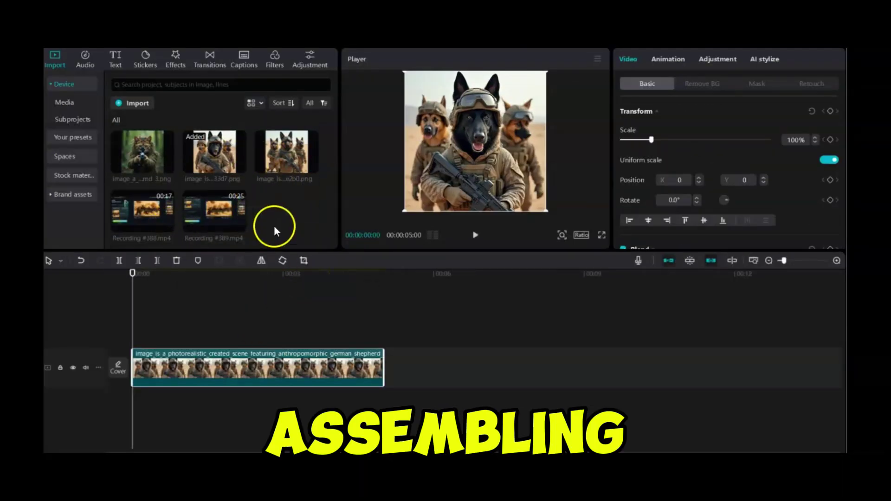
{"action": "left_click", "coordinate": [167, 207]}
{"action": "scroll", "coordinate": [206, 233], "scroll_direction": "up", "scroll_amount": 1}
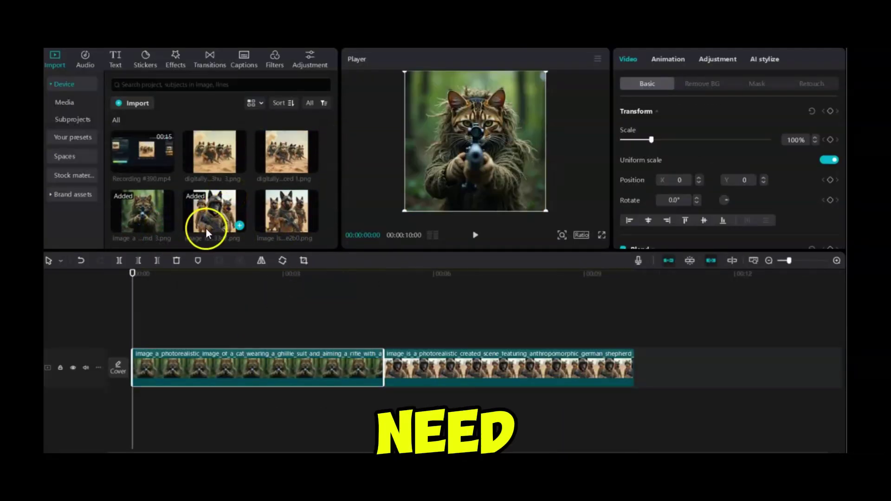
- Append Standard_Mode_Generated_Video (1).mp4 and Standard_Mode_Generated_Video.mp4 to the end of the timeline
{"action": "left_click", "coordinate": [635, 348]}
{"action": "scroll", "coordinate": [215, 181], "scroll_direction": "down", "scroll_amount": 1}
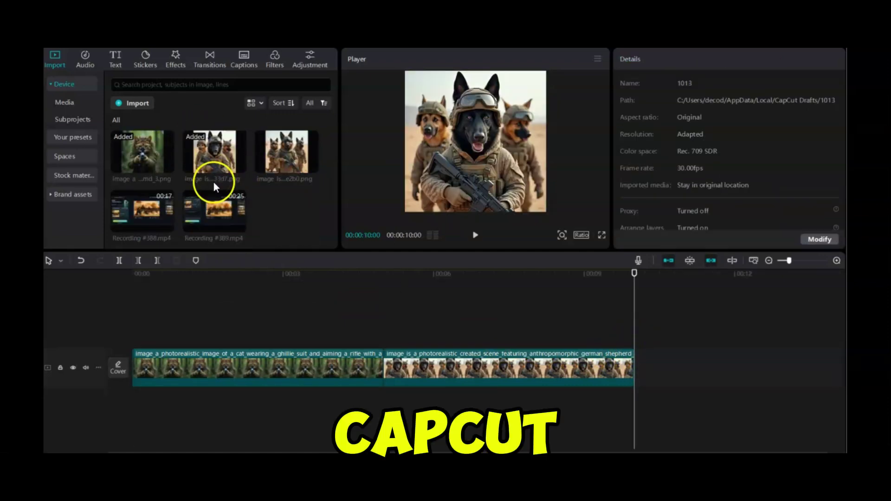
{"action": "scroll", "coordinate": [223, 176], "scroll_direction": "down", "scroll_amount": 2}
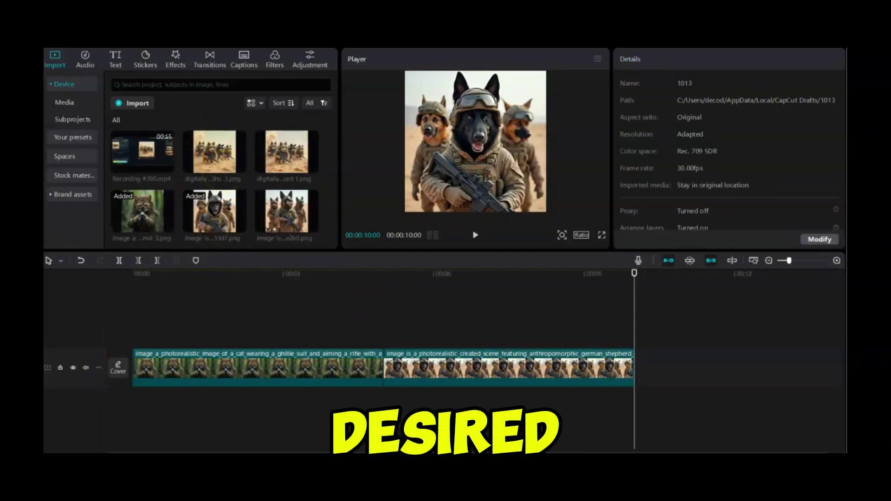
{"action": "left_click", "coordinate": [167, 226]}
{"action": "scroll", "coordinate": [533, 380], "scroll_direction": "right", "scroll_amount": 3}
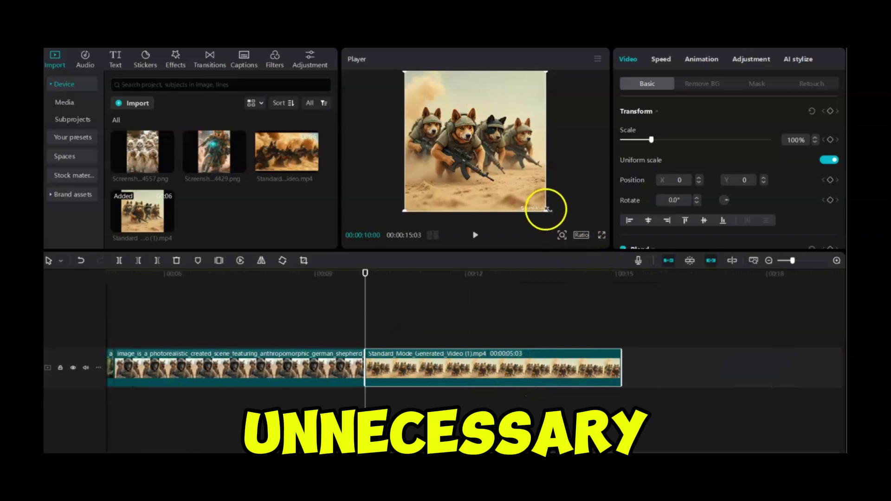
{"action": "left_click", "coordinate": [617, 338]}
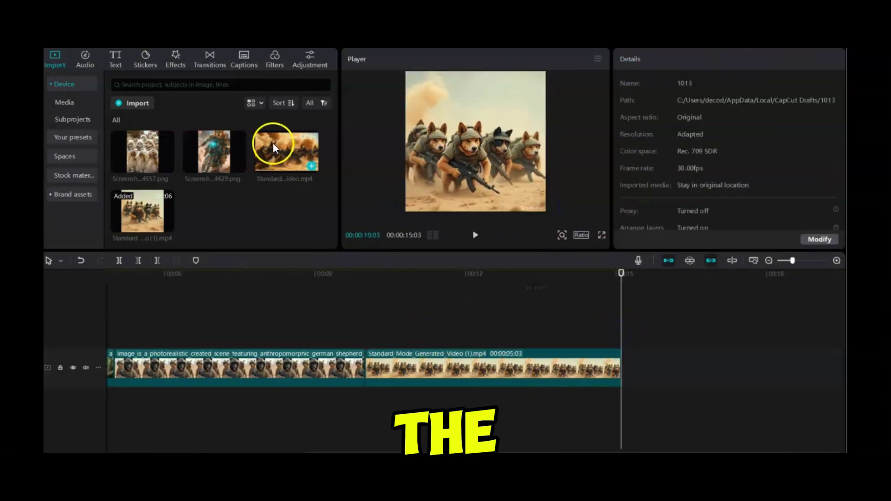
{"action": "left_click", "coordinate": [307, 166]}
- Look through the video effects and apply the Zoom 1 In animation to the ghillie-suit cat clip at the timeline start
{"action": "scroll", "coordinate": [122, 328], "scroll_direction": "left", "scroll_amount": 3}
{"action": "left_click", "coordinate": [122, 328]}
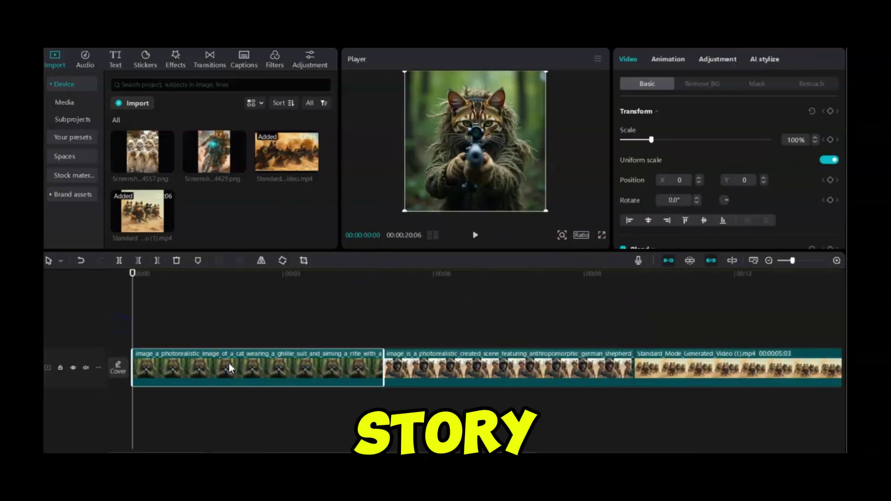
{"action": "left_click", "coordinate": [178, 66]}
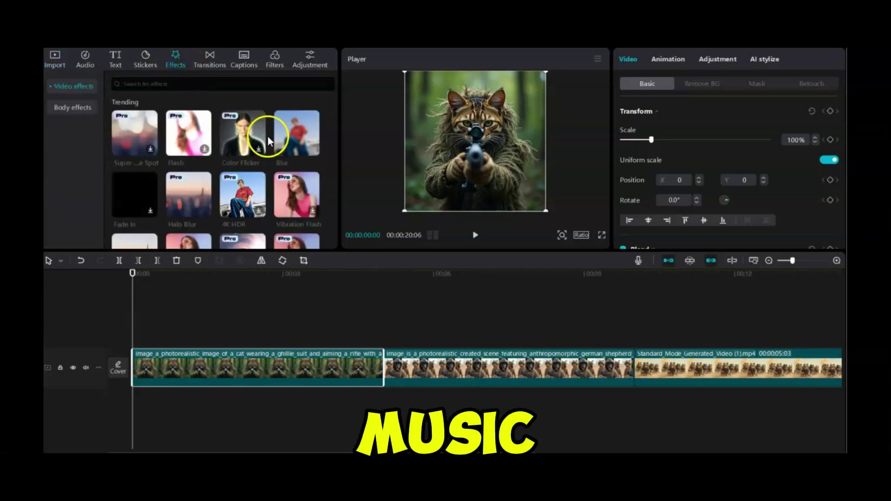
{"action": "scroll", "coordinate": [140, 135], "scroll_direction": "down", "scroll_amount": 5}
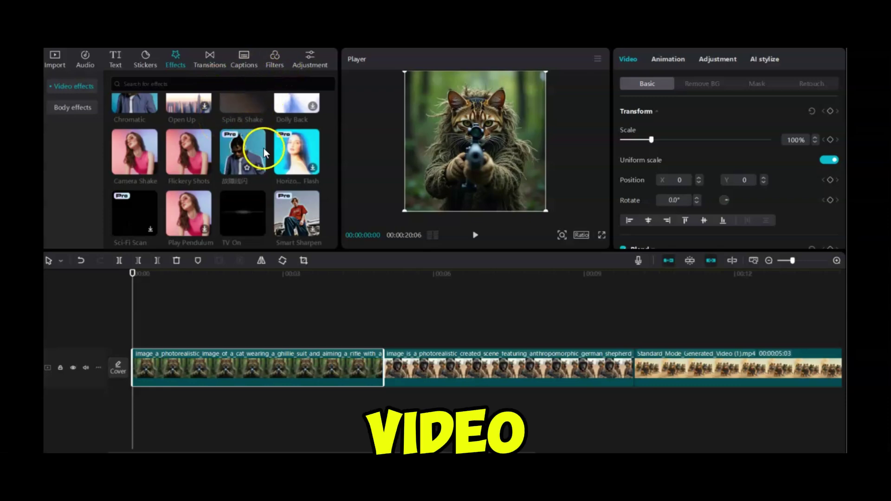
{"action": "left_click", "coordinate": [668, 59]}
{"action": "left_click", "coordinate": [643, 165]}
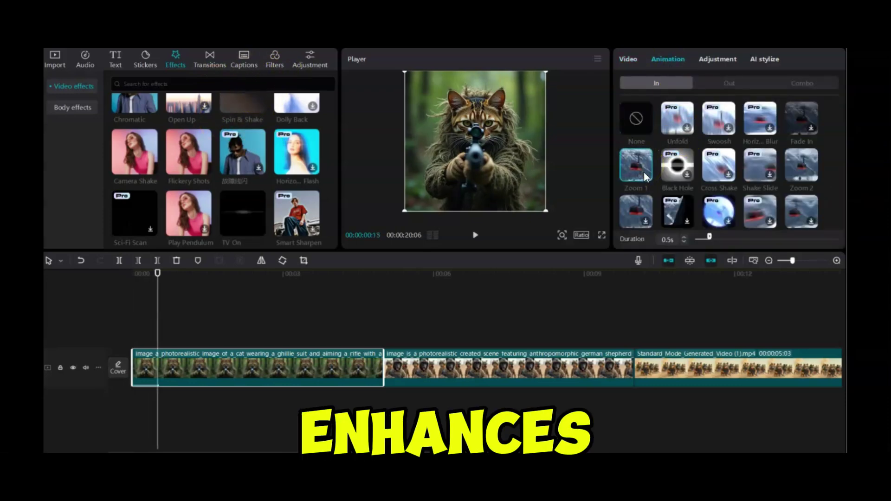
- Add the Pull Out transition between the cat image and the German Shepherd image
{"action": "left_click", "coordinate": [410, 319]}
{"action": "left_click", "coordinate": [210, 61]}
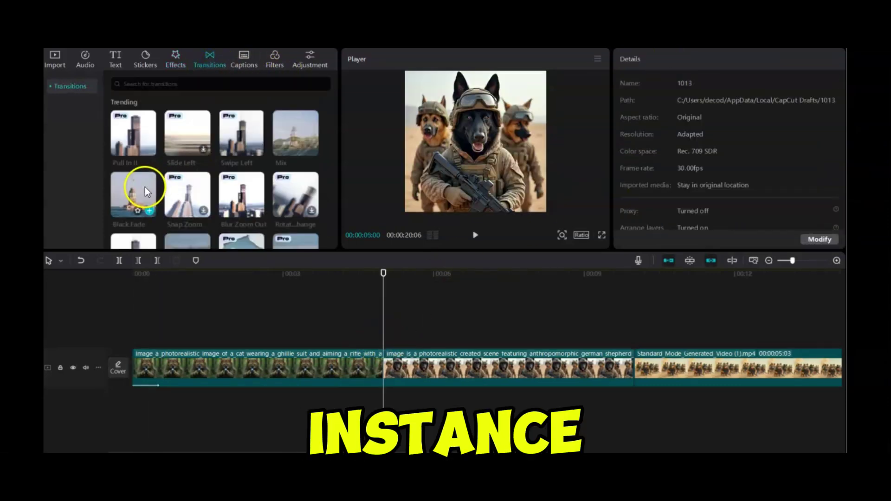
{"action": "scroll", "coordinate": [145, 187], "scroll_direction": "down", "scroll_amount": 3}
{"action": "left_click", "coordinate": [204, 215]}
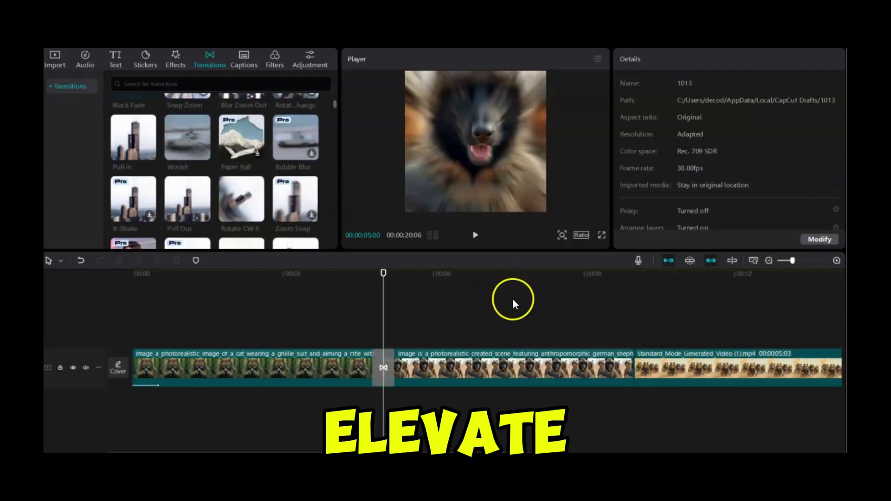
- Add the Blur transition between the German Shepherd image and Standard_Mode_Generated_Video (1).mp4, accepting duplicate frames
{"action": "scroll", "coordinate": [501, 320], "scroll_direction": "right", "scroll_amount": 3}
{"action": "left_click", "coordinate": [492, 336]}
{"action": "scroll", "coordinate": [223, 209], "scroll_direction": "down", "scroll_amount": 3}
{"action": "left_click", "coordinate": [309, 232]}
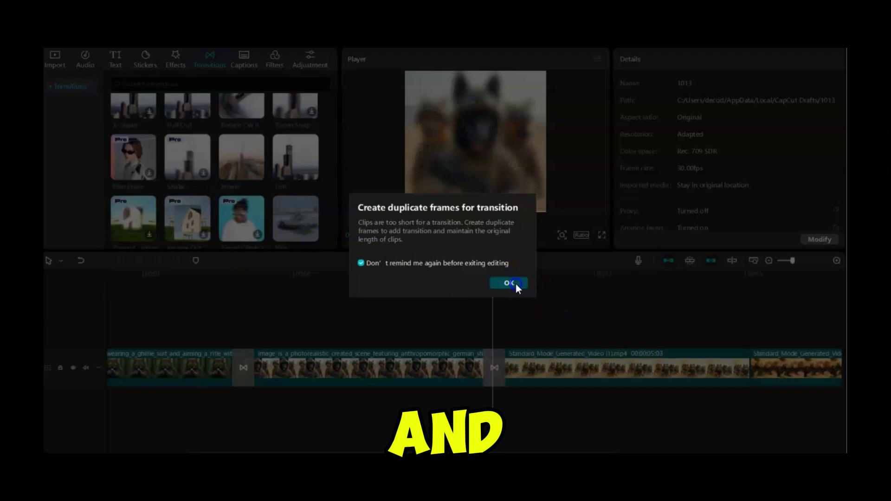
{"action": "left_click", "coordinate": [508, 283]}
- Add the Vertical Blur II transition between the two generated video clips
{"action": "scroll", "coordinate": [465, 325], "scroll_direction": "right", "scroll_amount": 3}
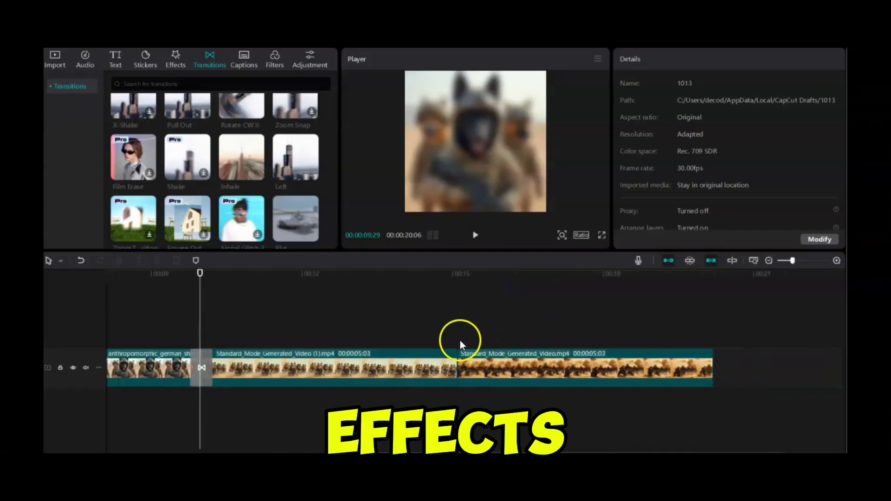
{"action": "left_click", "coordinate": [457, 338]}
{"action": "scroll", "coordinate": [211, 195], "scroll_direction": "down", "scroll_amount": 2}
{"action": "left_click", "coordinate": [203, 225]}
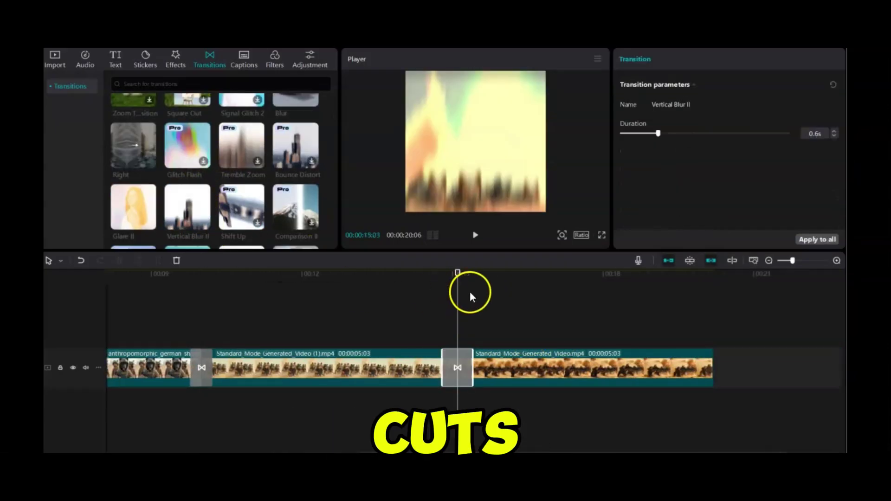
- Play the assembled sequence from the beginning to check the animation and transitions, and stop playback
{"action": "key", "text": "Home"}
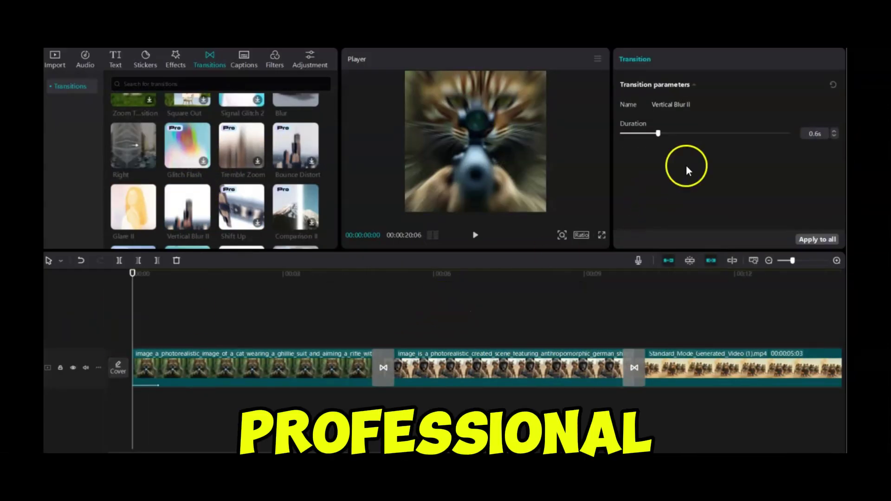
{"action": "left_click", "coordinate": [476, 235]}
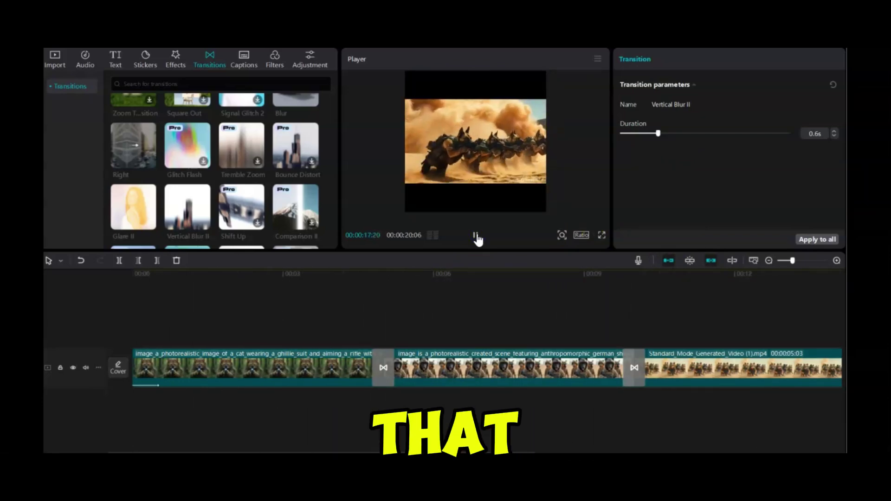
{"action": "left_click", "coordinate": [476, 236]}
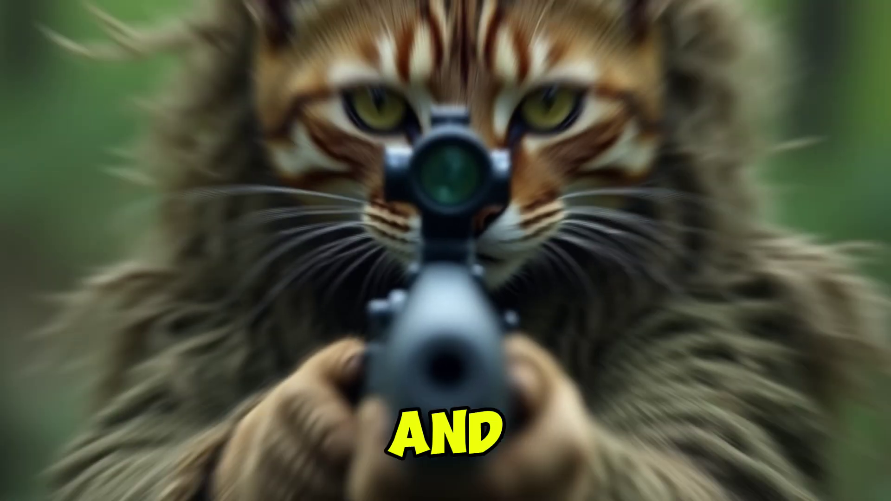